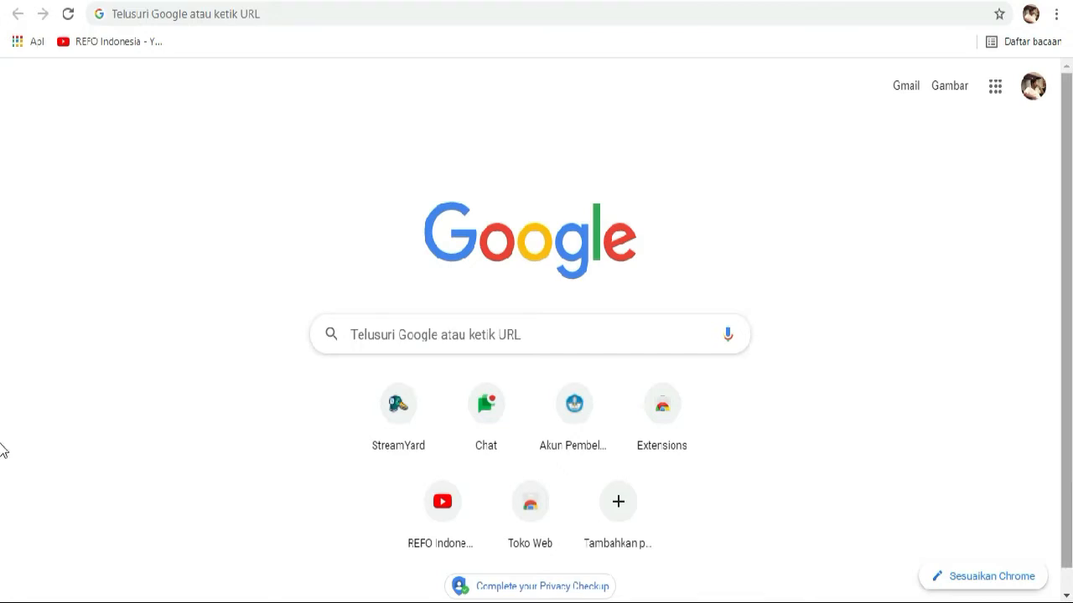
Open Google Forms from the Google start page and create a blank form.
click(997, 91)
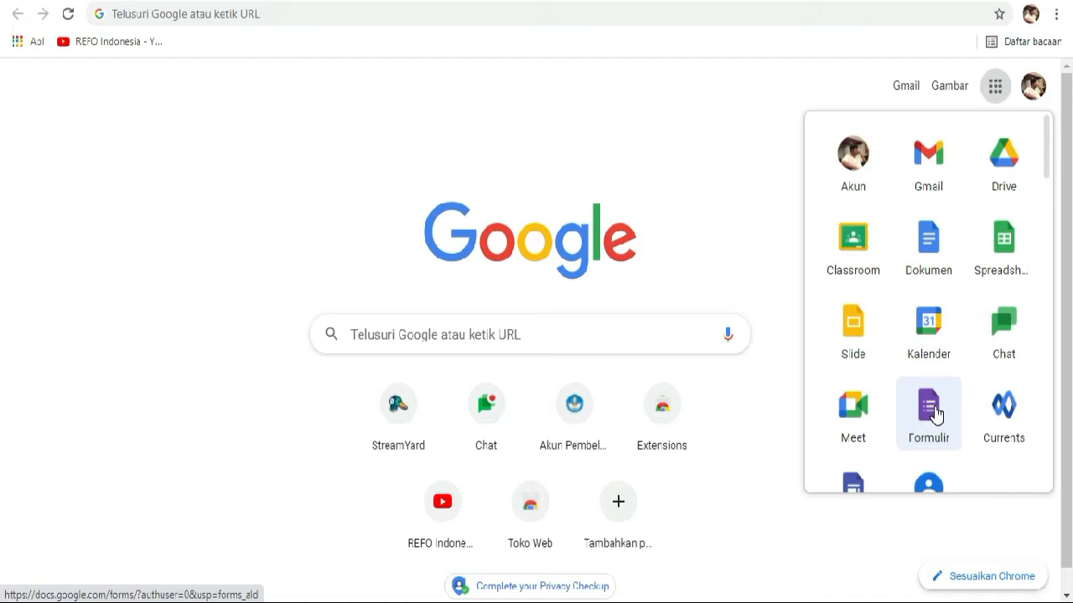
click(935, 414)
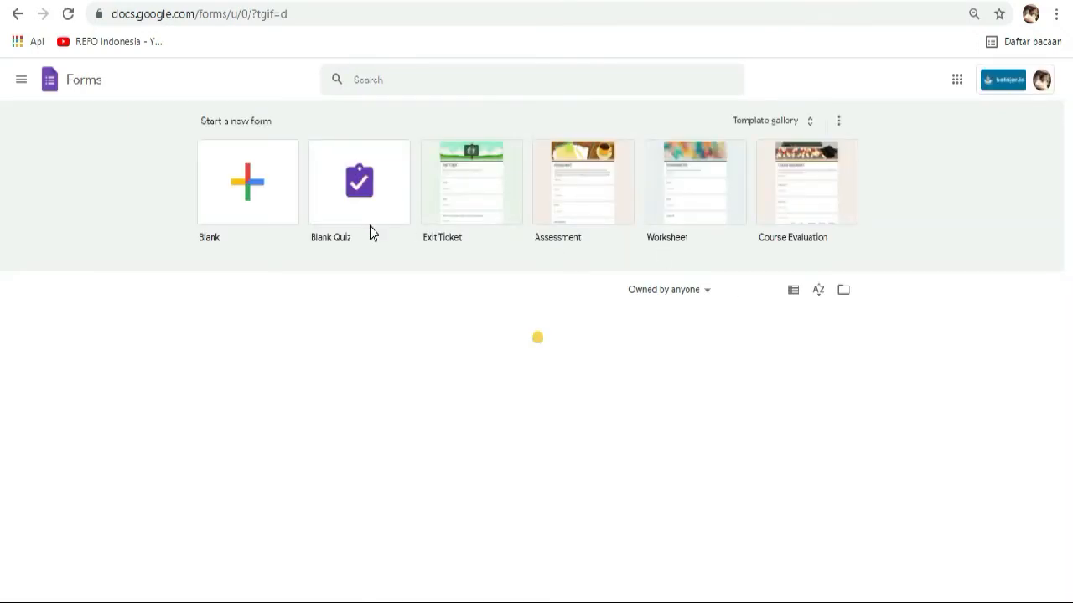
click(251, 195)
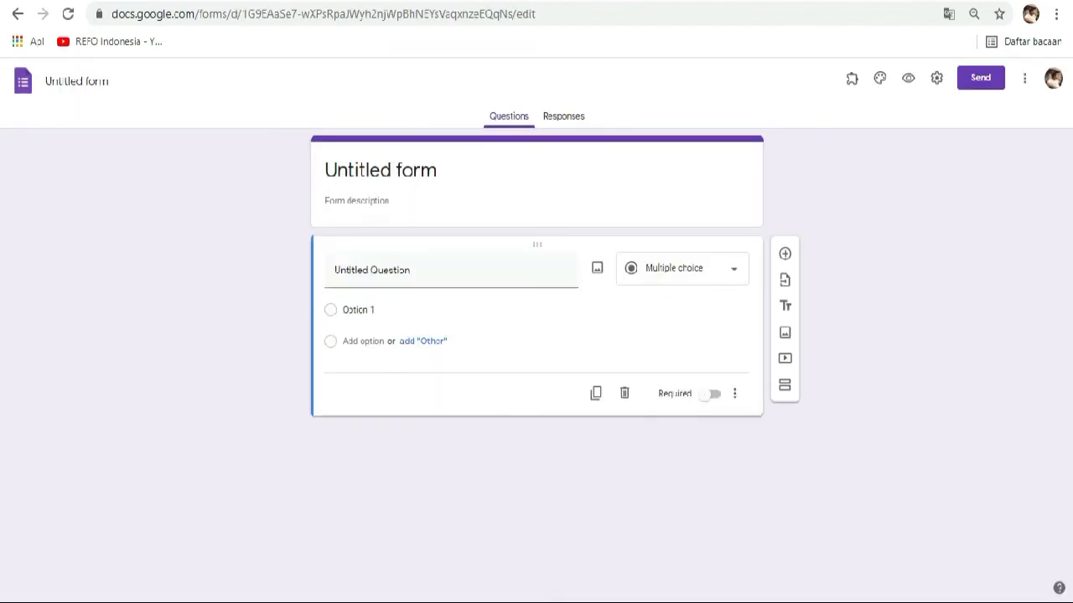
Title the form "Survey Liburan" and enter "Liburan kenaikan kelas" as its description.
click(408, 170)
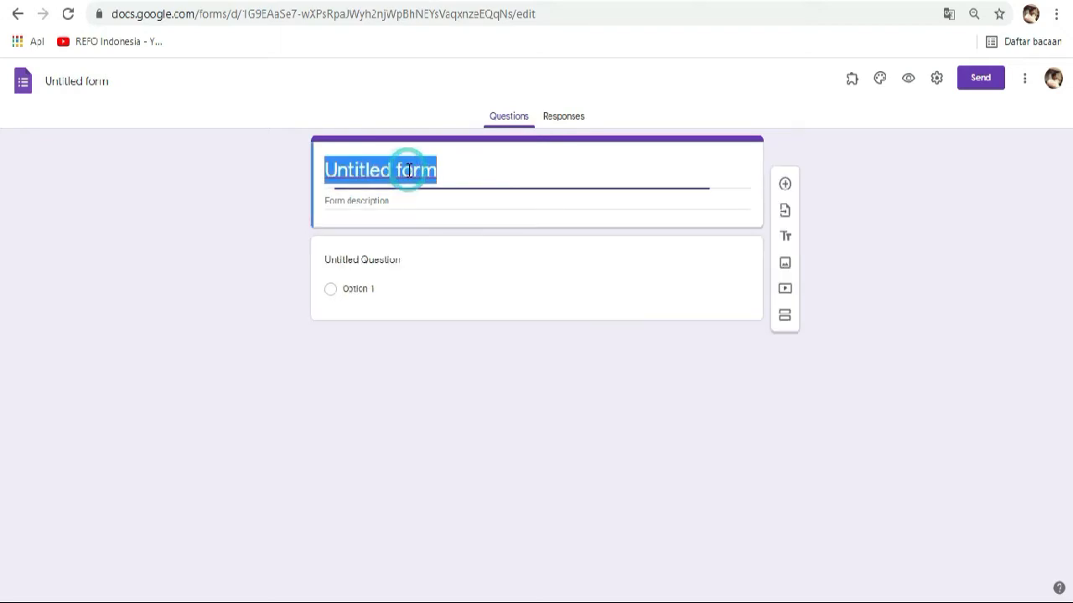
key(BackSpace)
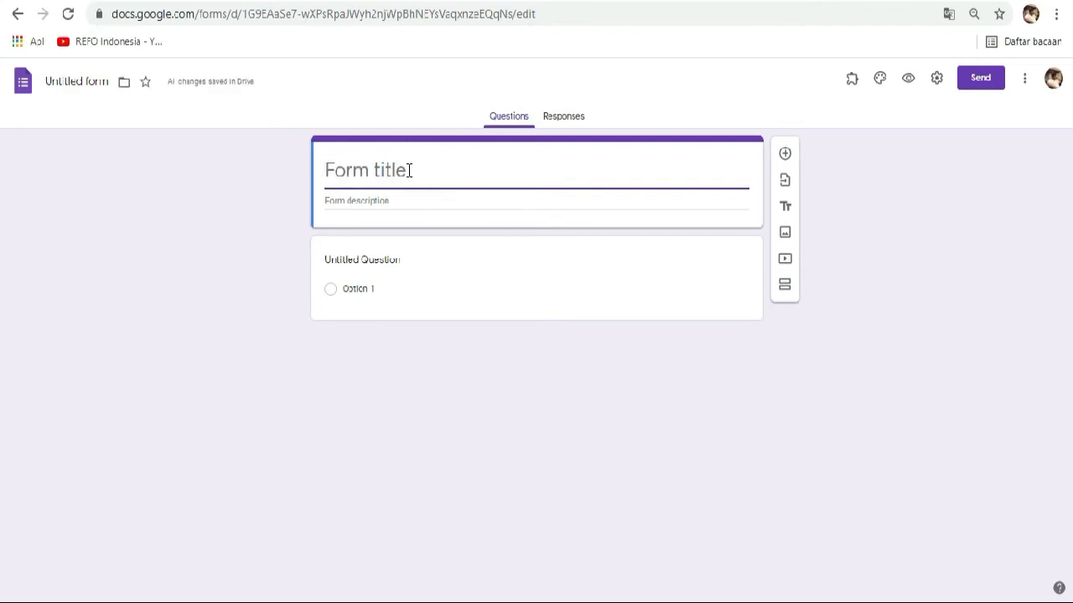
text(Survey)
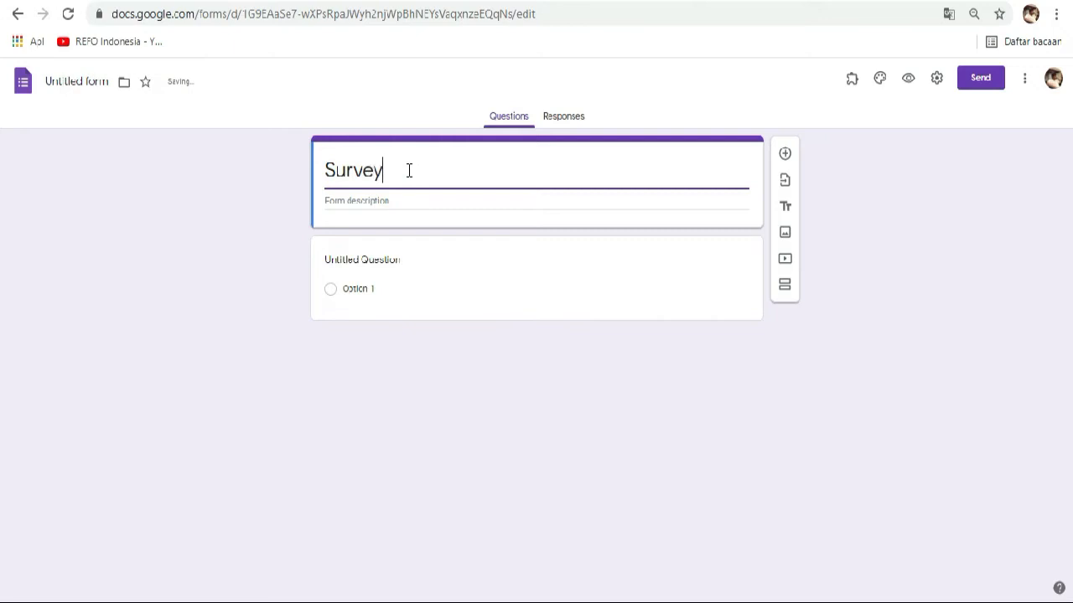
text( Liburan)
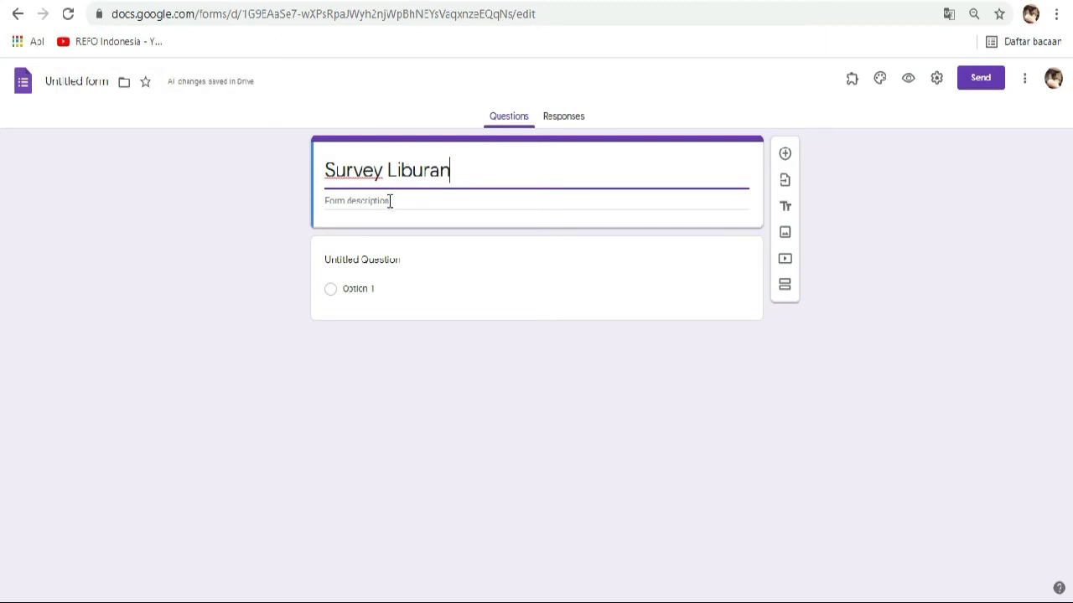
click(389, 201)
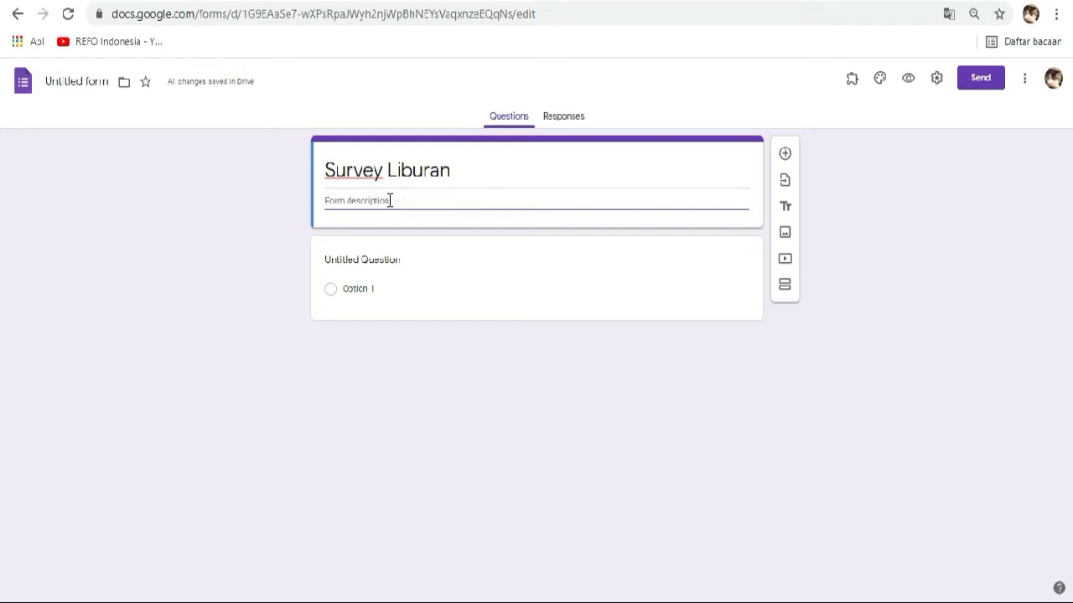
text(Liburan)
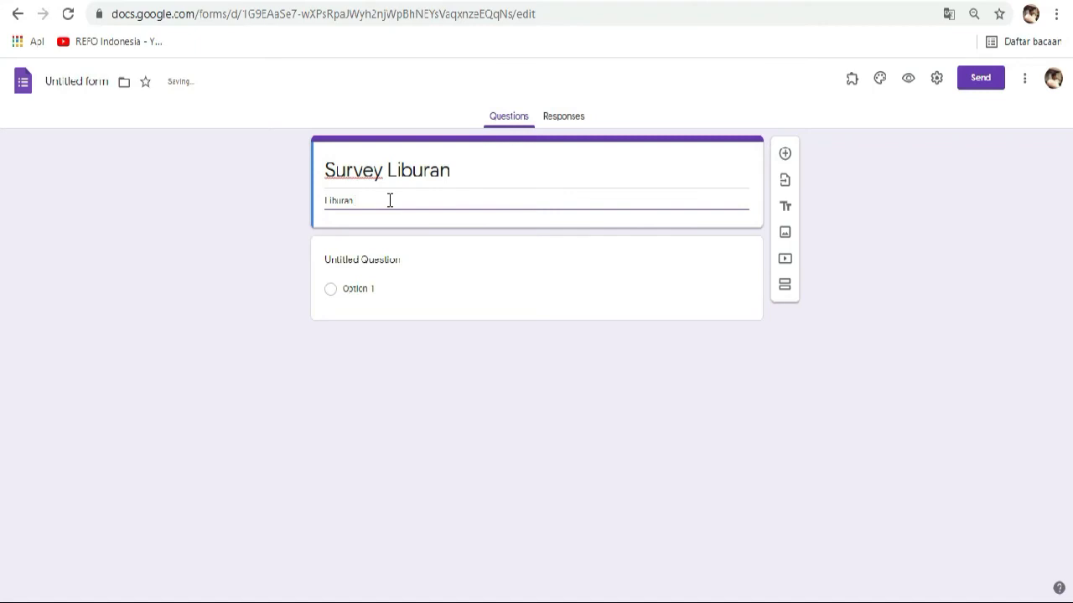
text( kenaikan kelas)
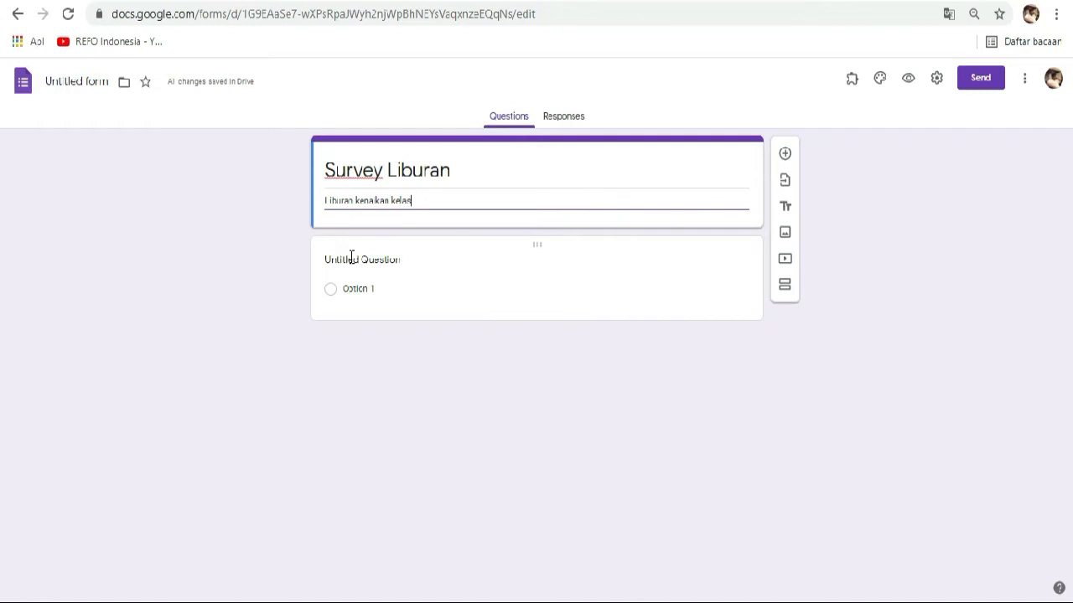
Enter "Anda mau kemana pada liburan ini?" as the text of the first multiple-choice question.
click(348, 258)
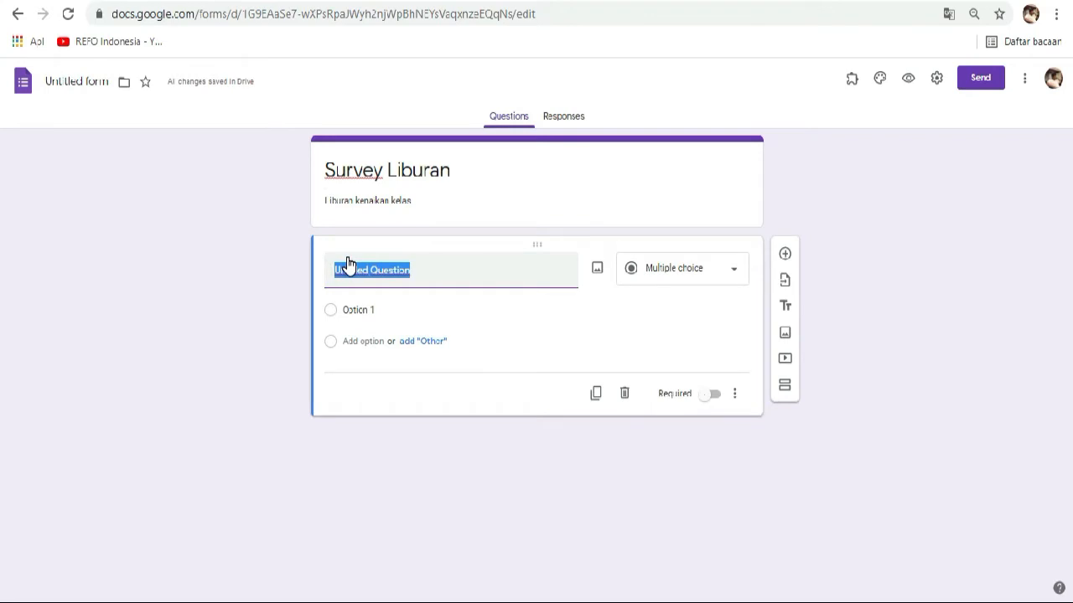
text(A)
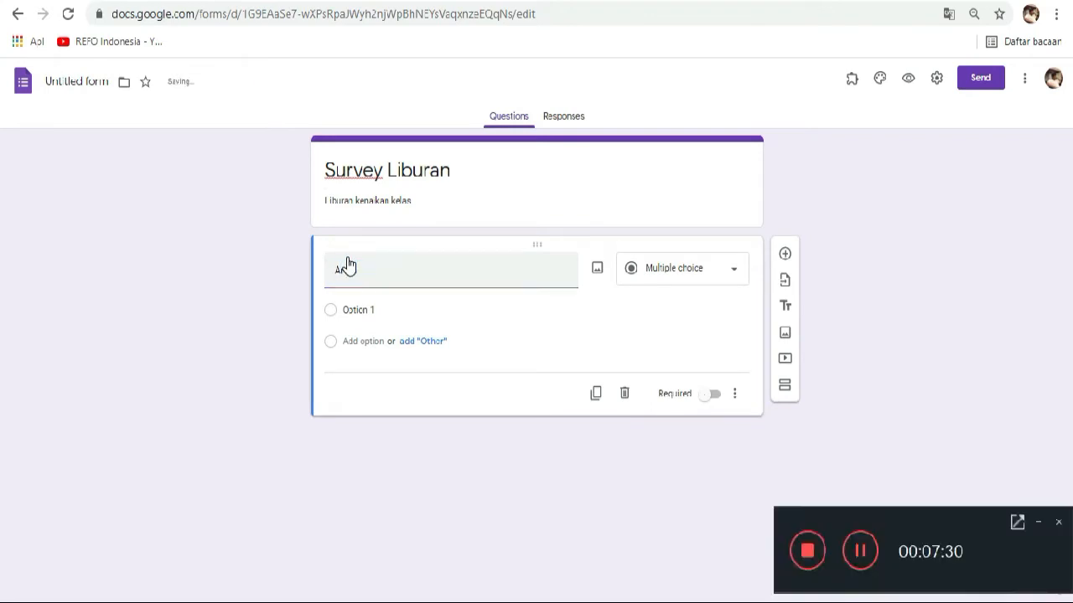
text(pa meau )
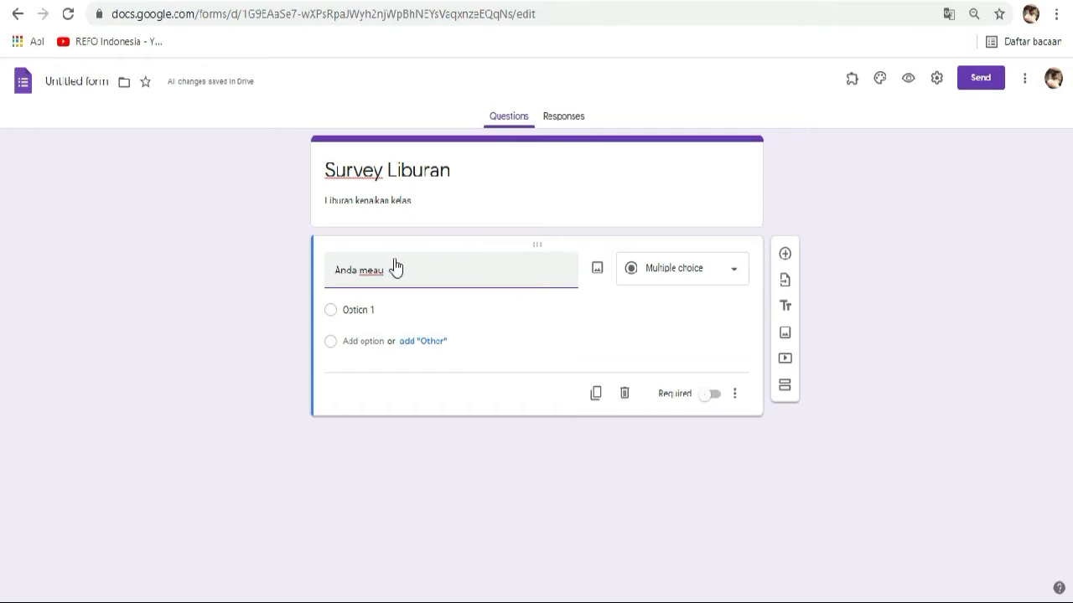
text(kemana pada )
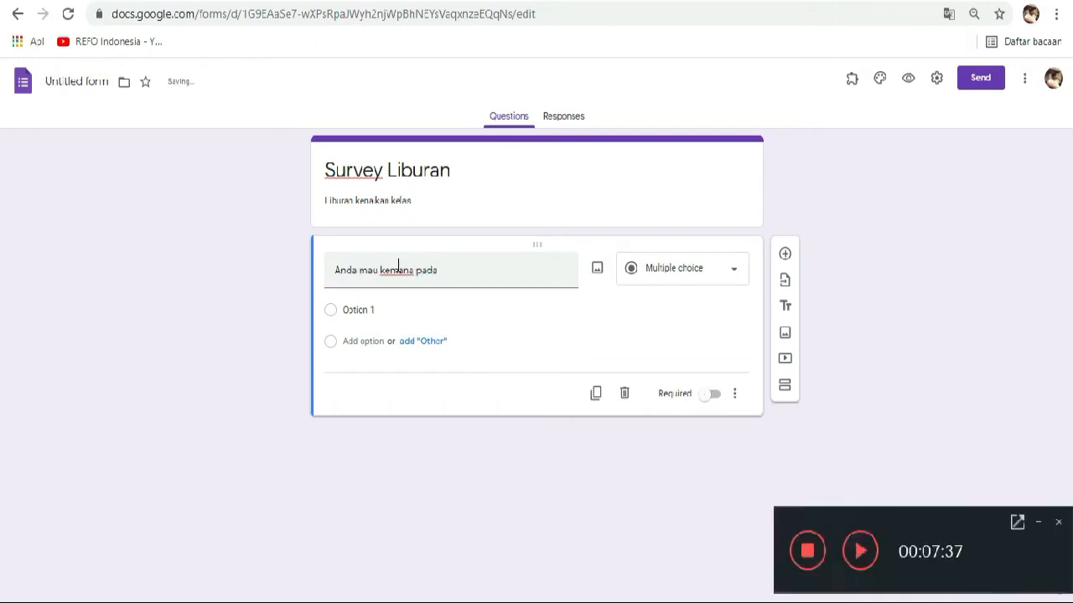
text(liburan)
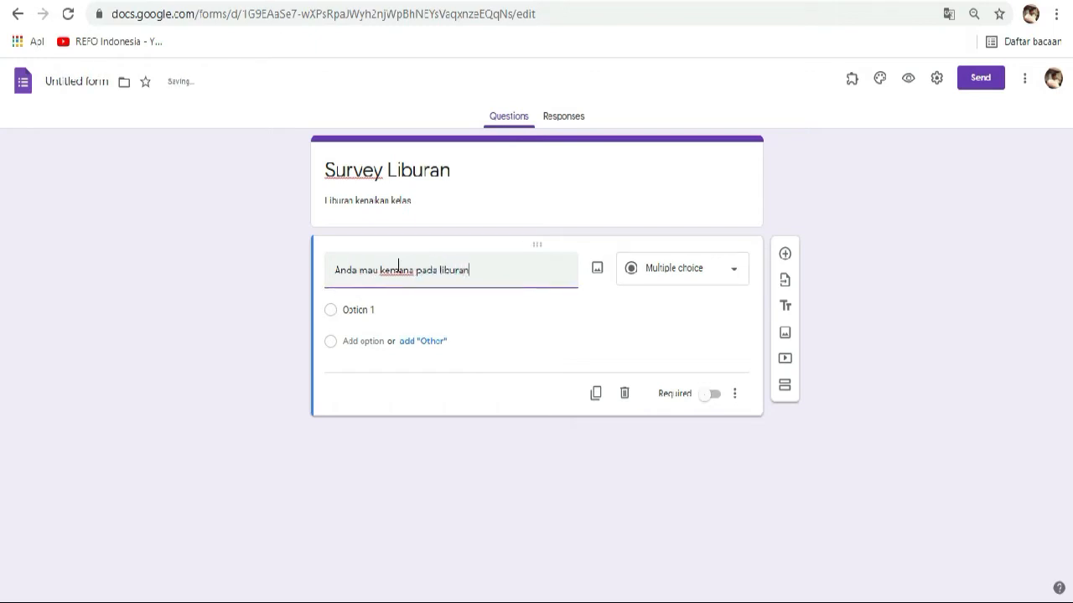
text( ini?)
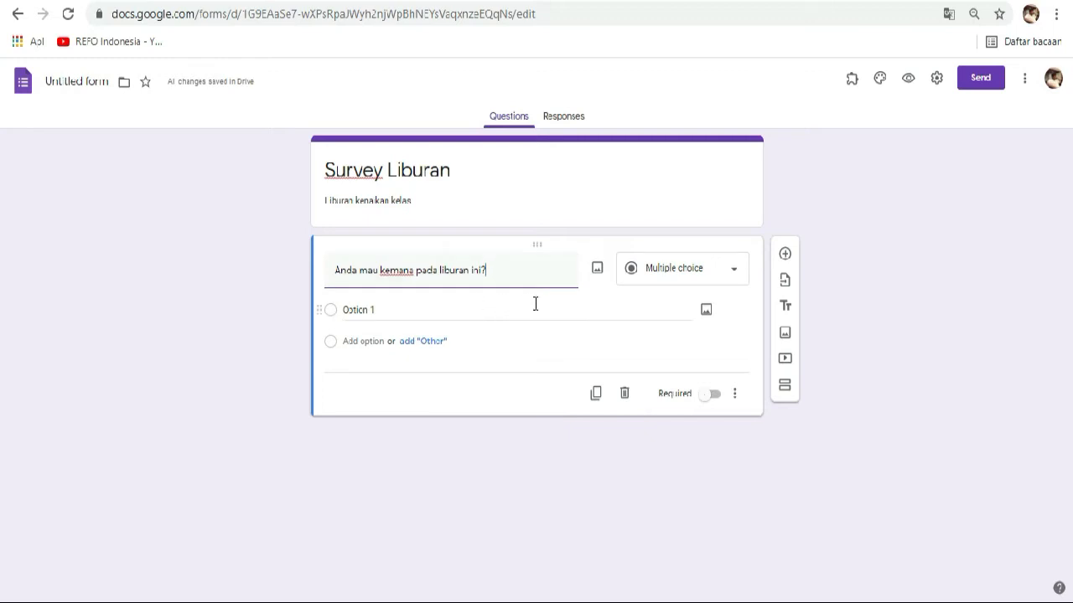
Give the first question the options Surabaya, Solo and Jogjakarta, and make it required.
click(368, 307)
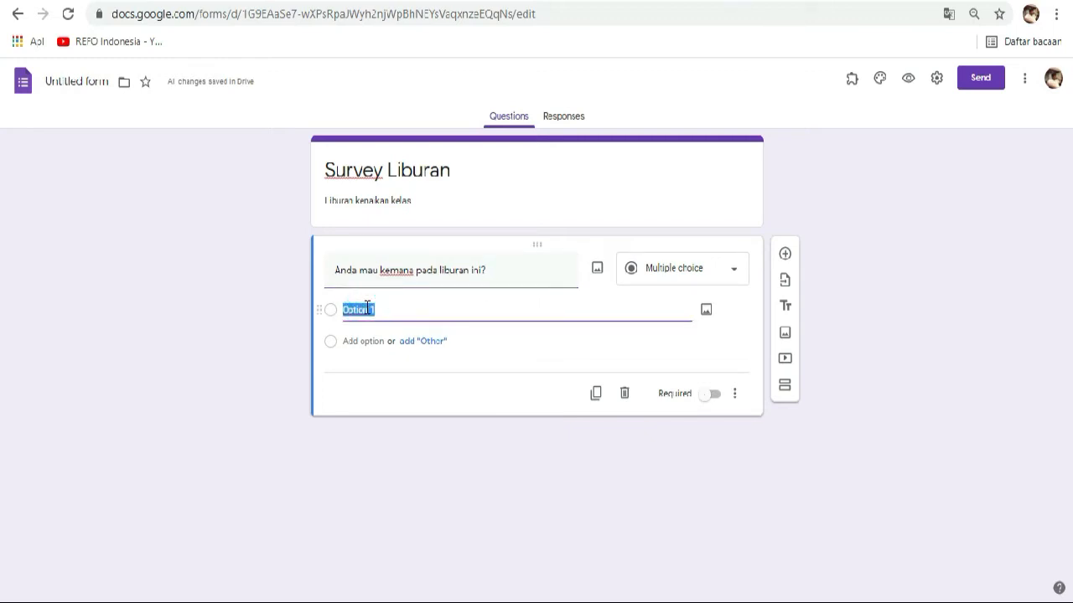
text(Surabaya)
click(366, 339)
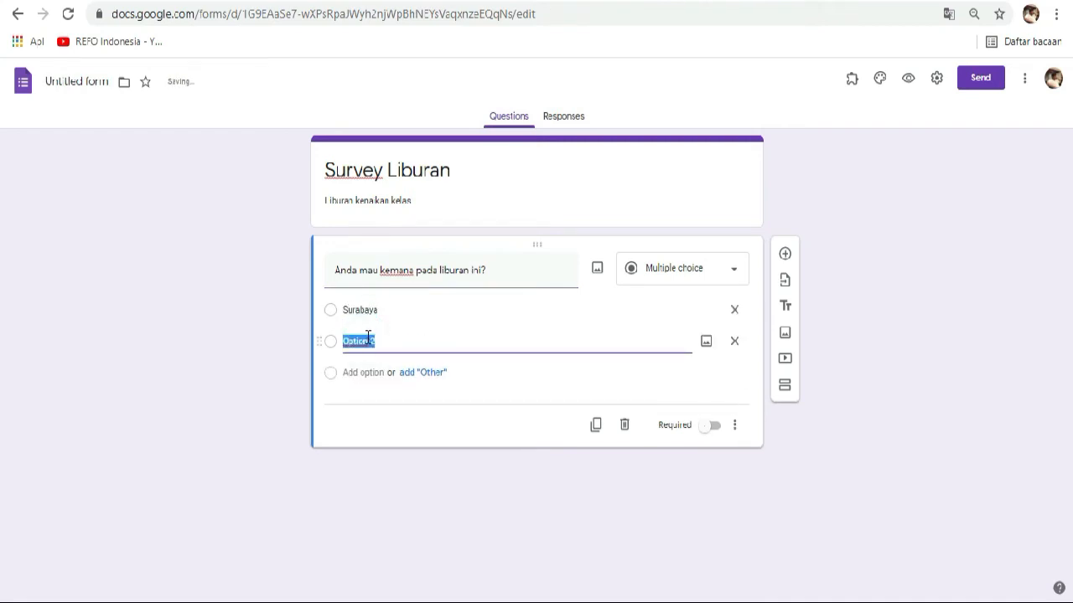
text(Solo)
click(368, 370)
text(J)
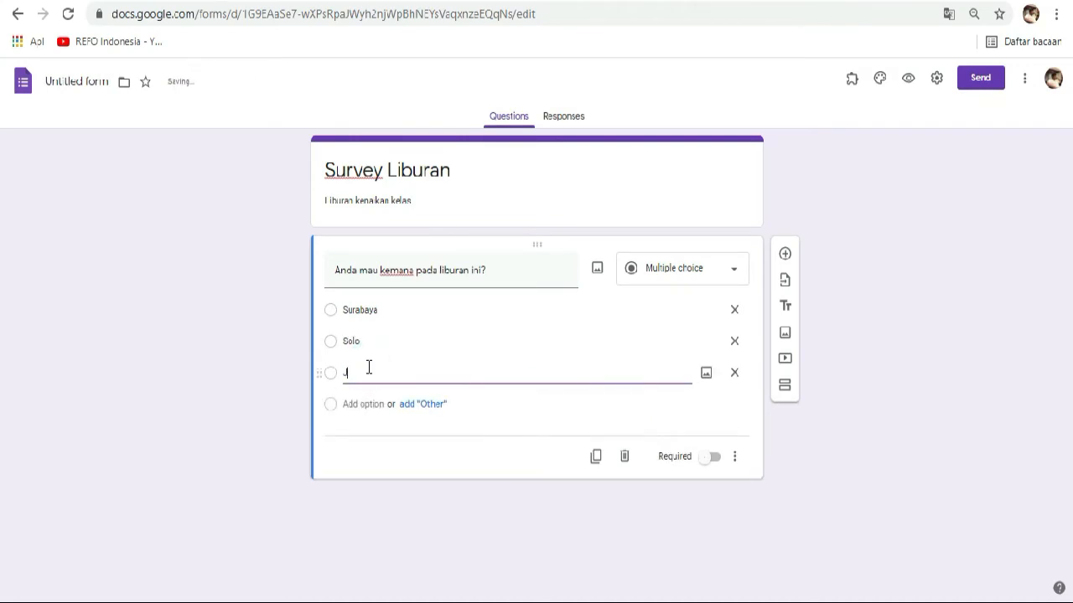
text(og)
key(BackSpace)
text(jakarta)
click(713, 460)
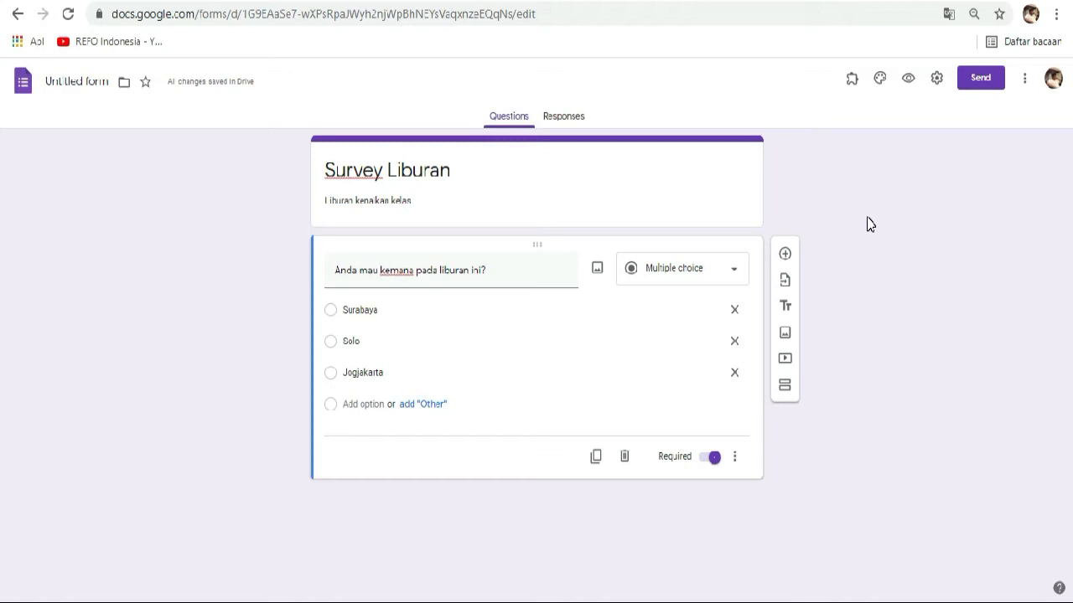
Add a second question below the first with the text "Mengapa Anda memilih lokasi tersebut?".
click(786, 255)
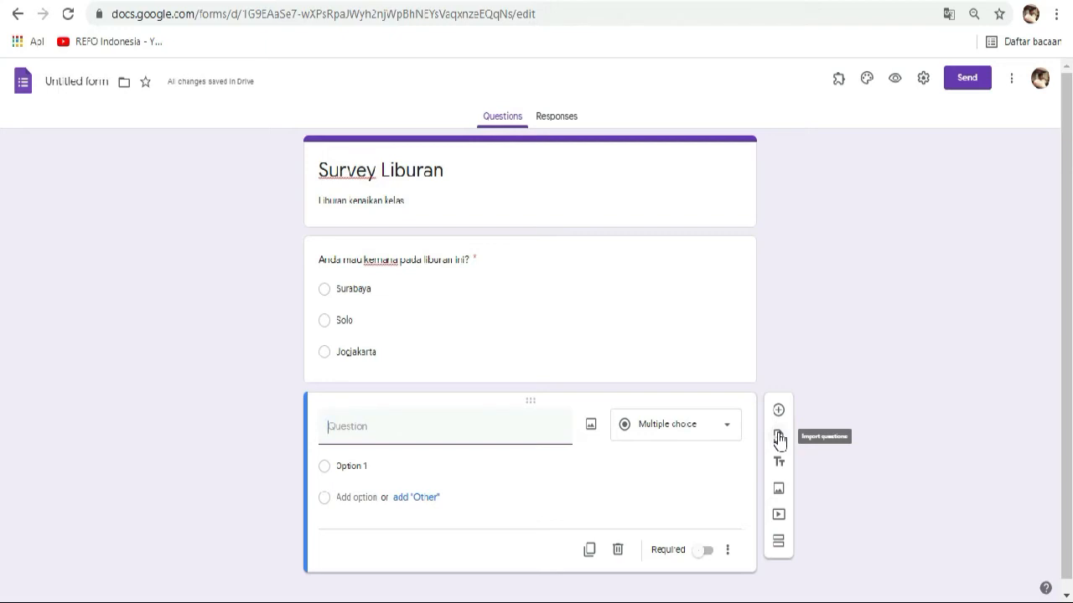
scroll(928, 397, down, 1)
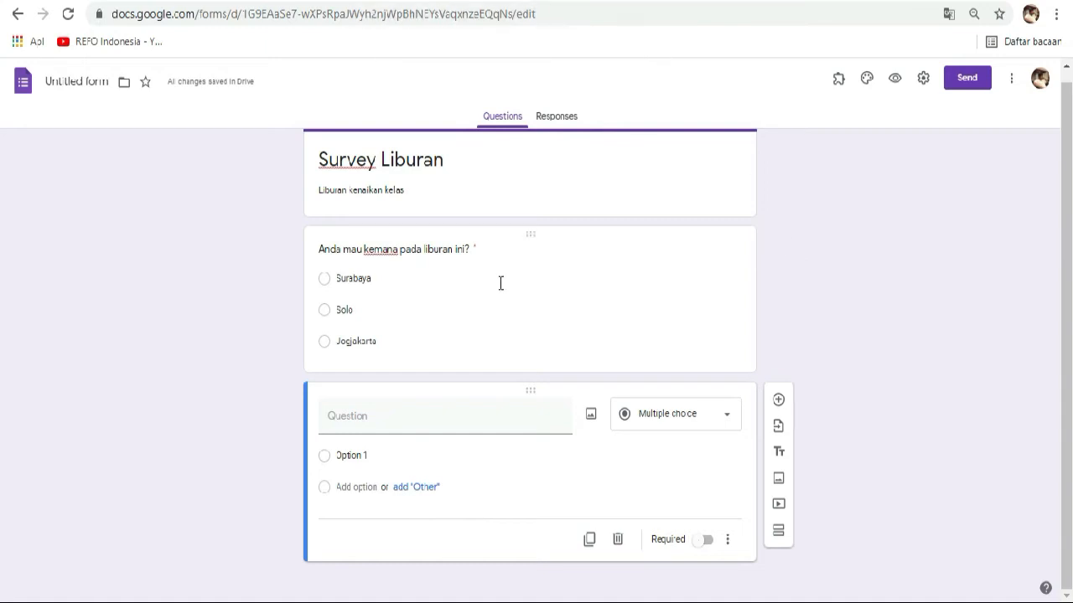
click(377, 415)
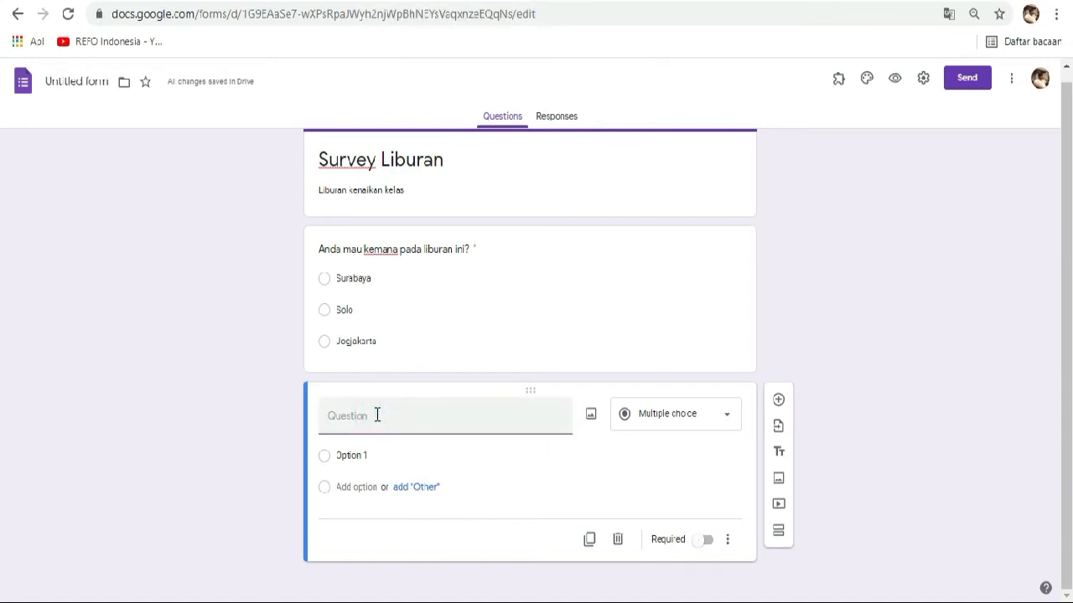
text(Mengapa a)
text(nda)
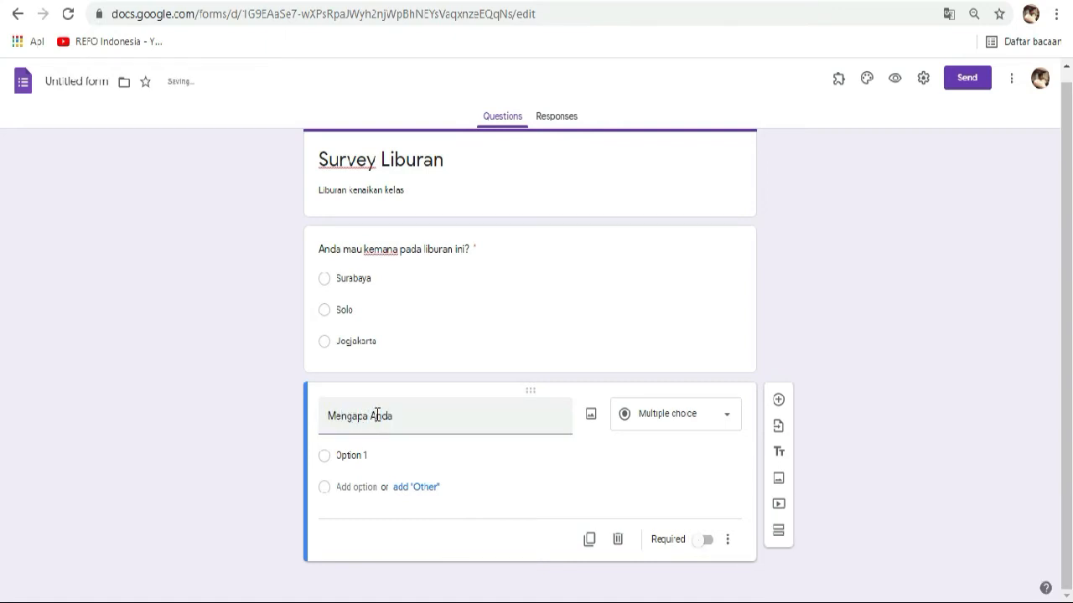
text( memilih loka)
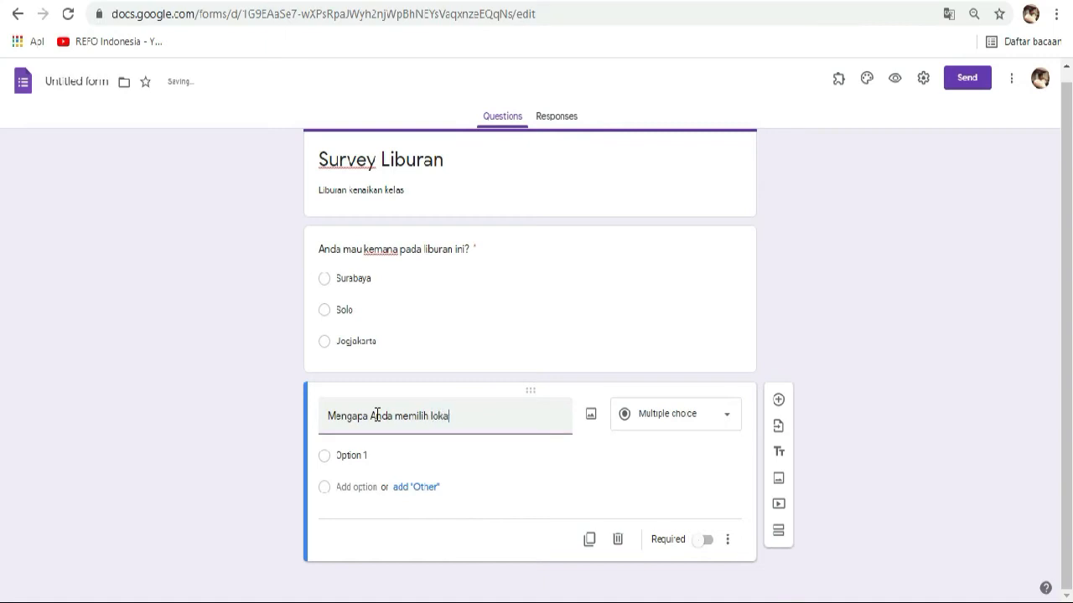
text(si tersebut)
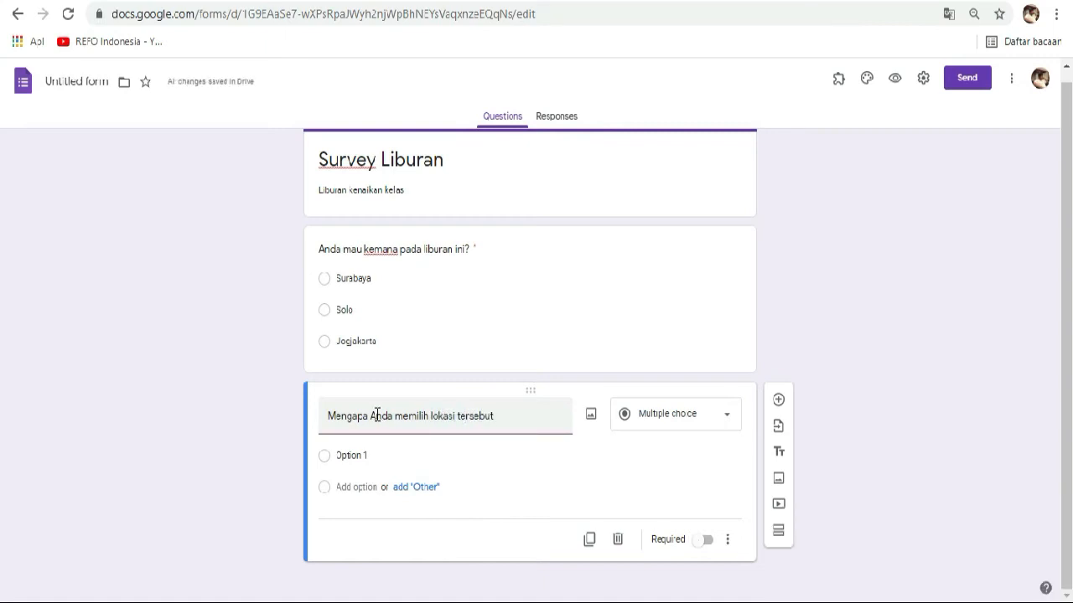
text(?)
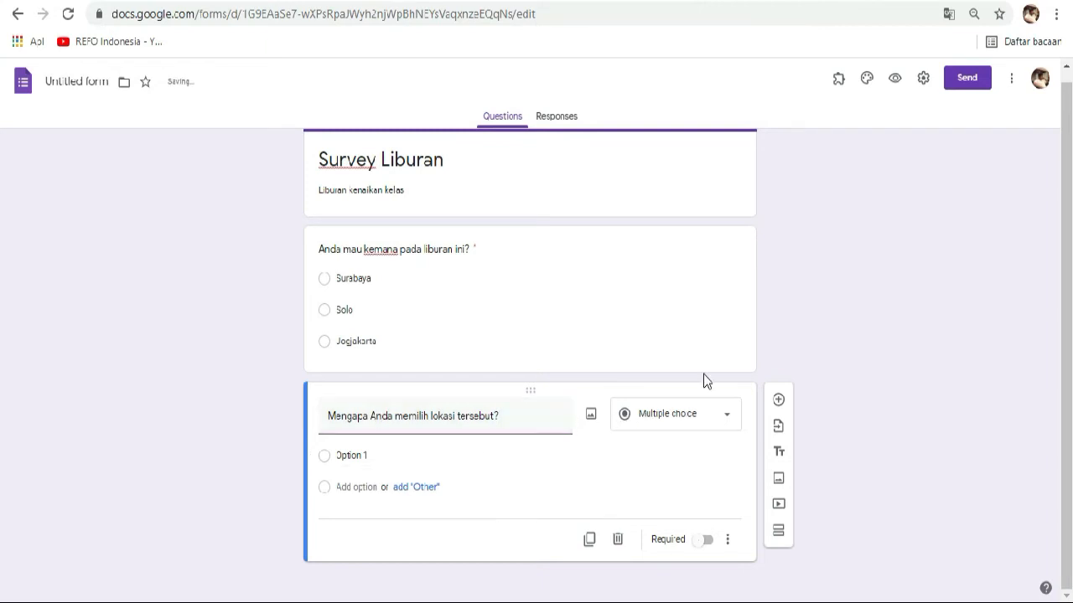
Change the second question's answer type to Paragraph and make it required.
click(730, 419)
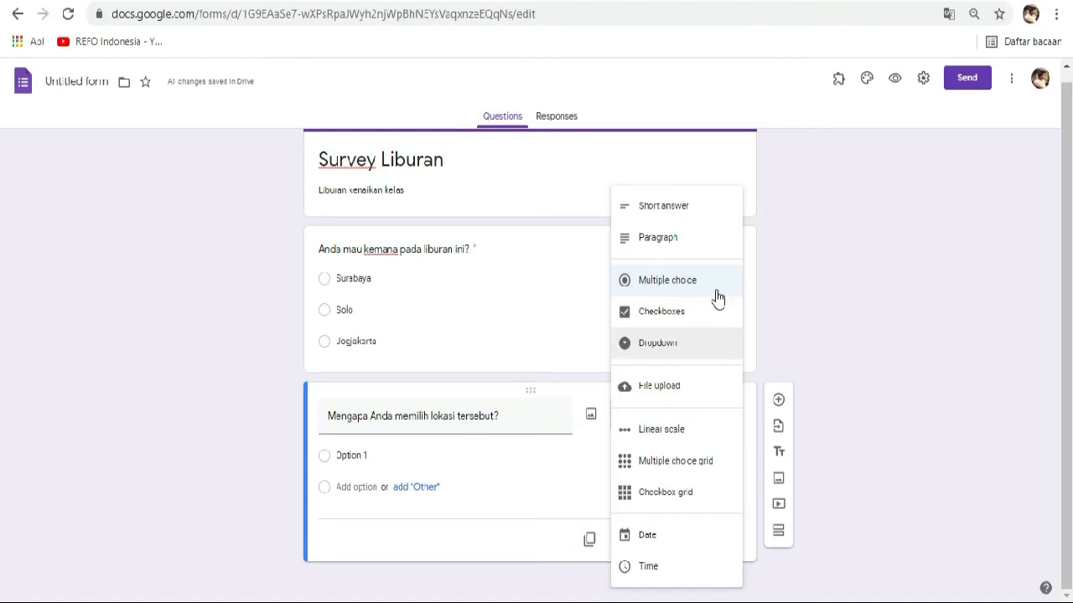
click(915, 247)
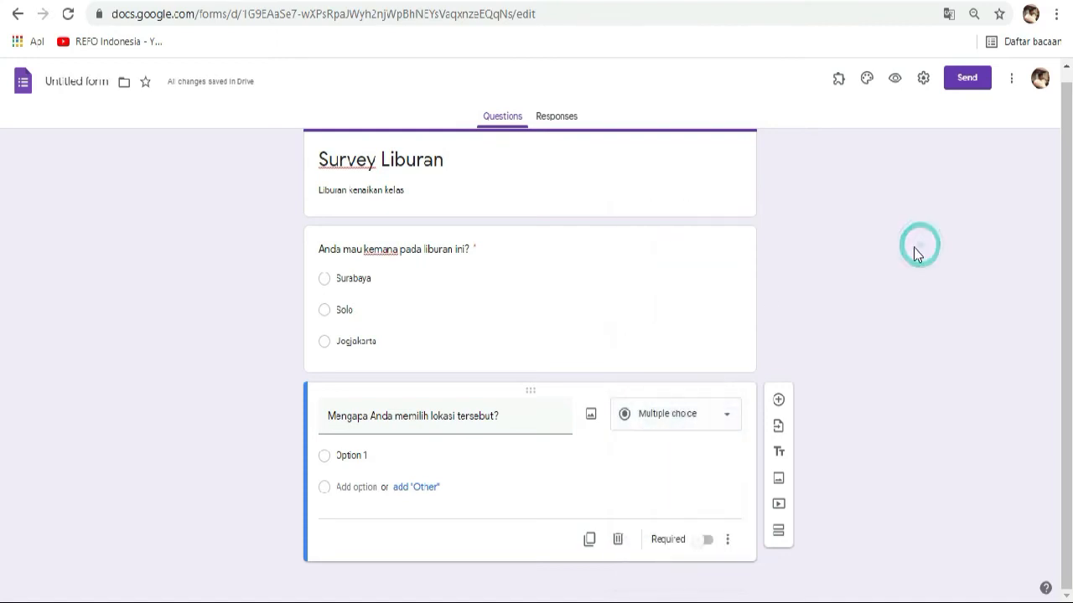
click(730, 416)
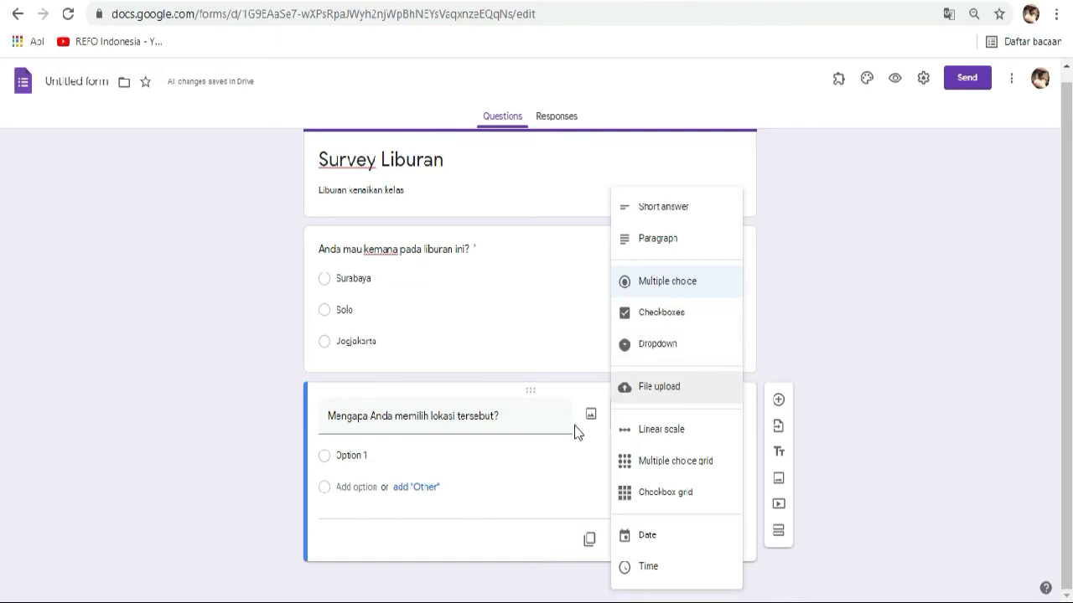
click(657, 241)
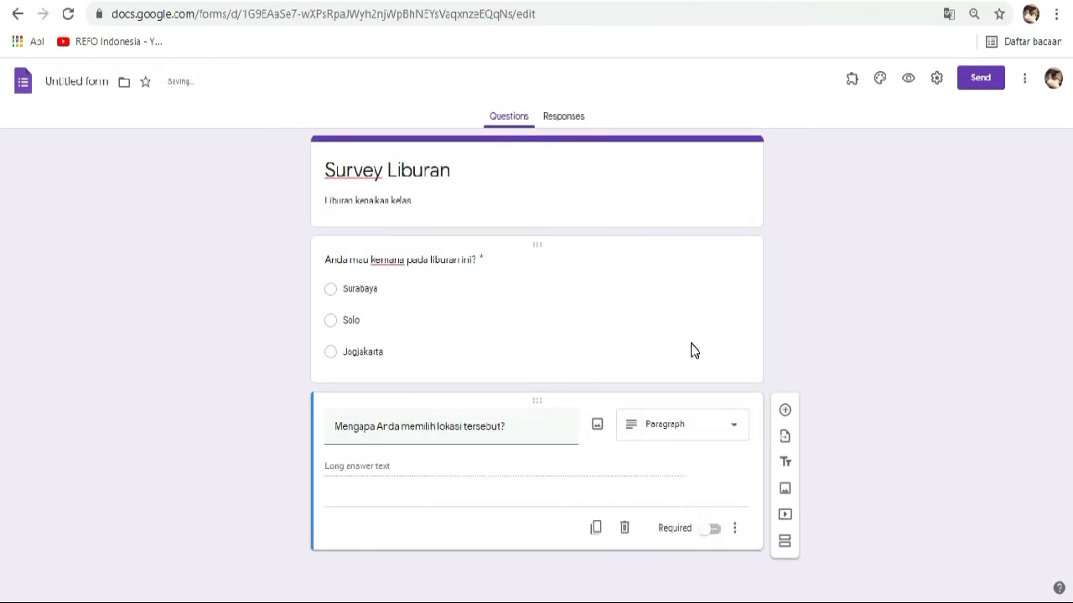
click(714, 529)
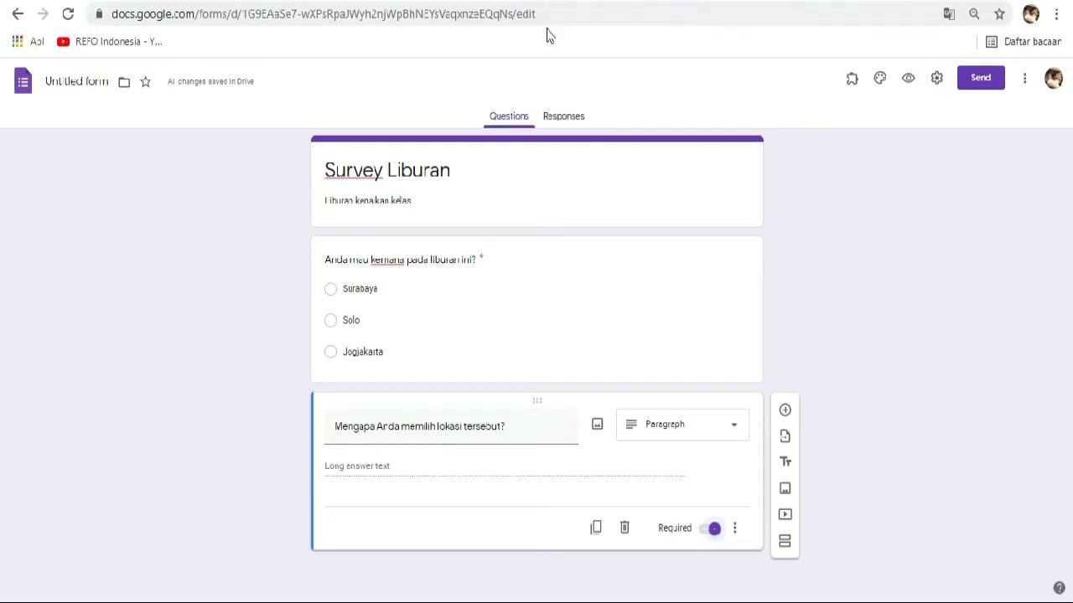
Name the form file "Survey Liburan" after its title and add a new section below the second question.
click(78, 84)
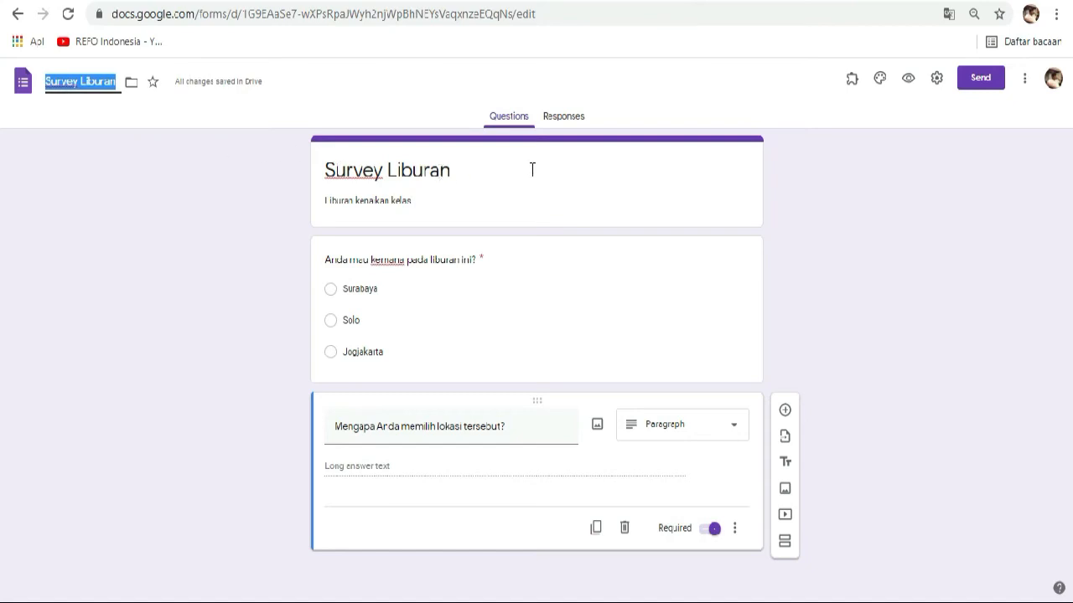
click(925, 423)
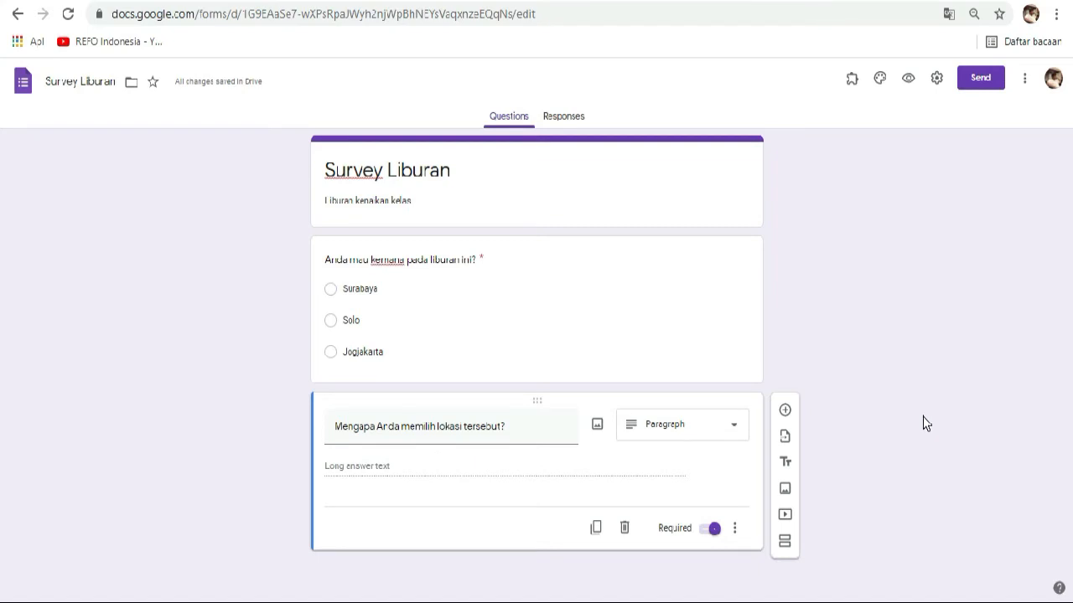
click(785, 542)
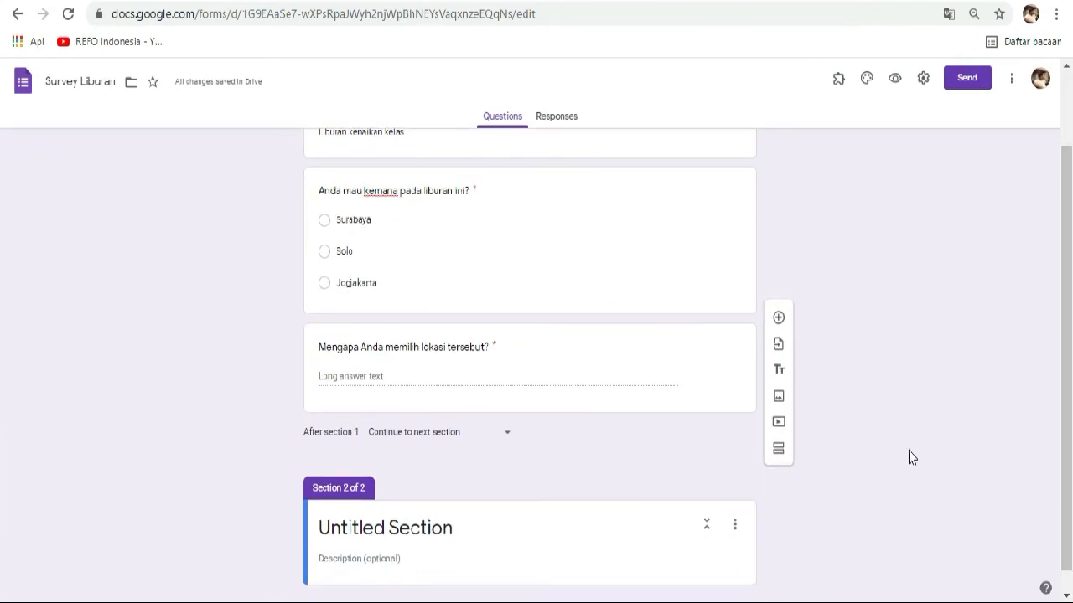
Title the new second section "Bagian 1".
click(469, 527)
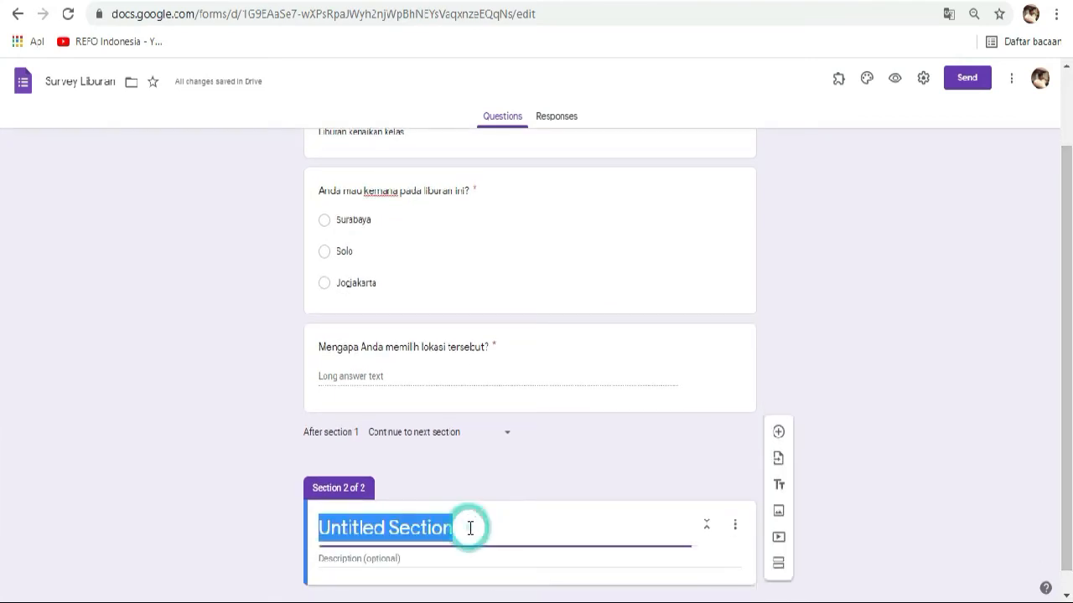
text(Bag)
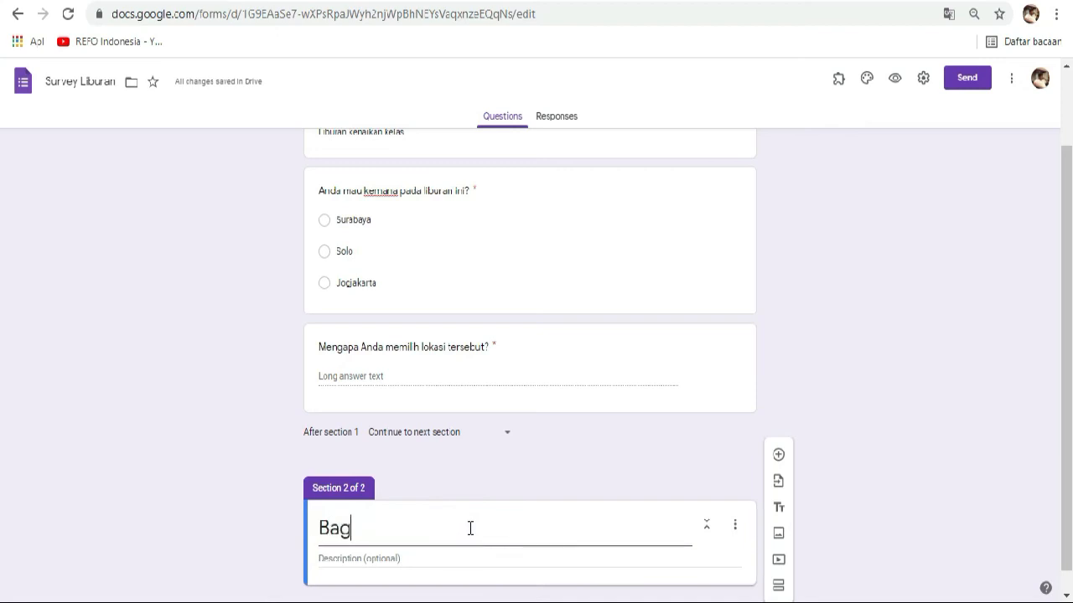
text(ian 1)
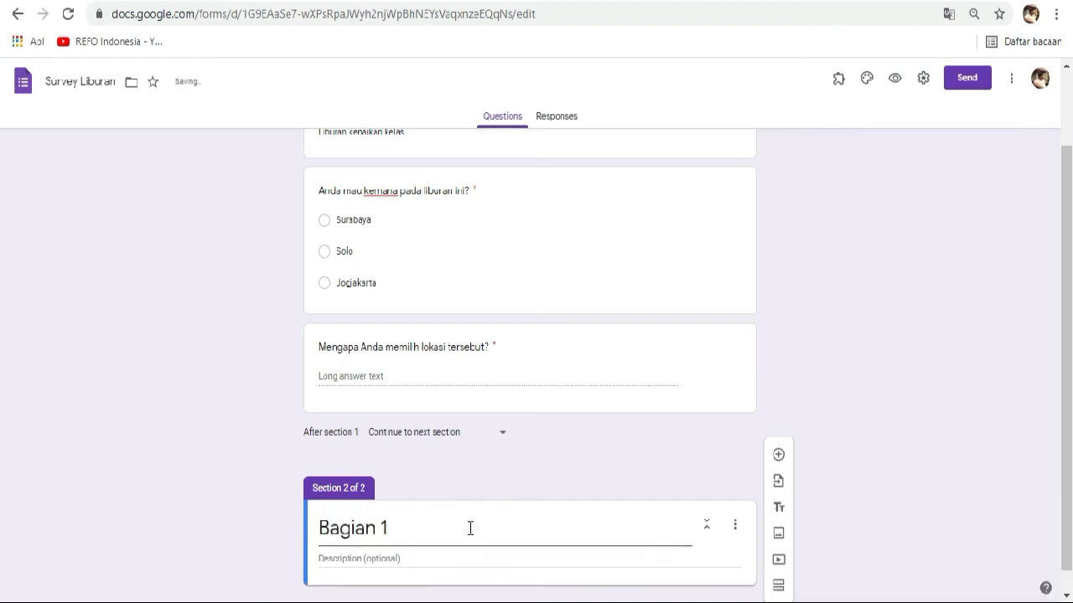
scroll(491, 554, down, 1)
click(563, 576)
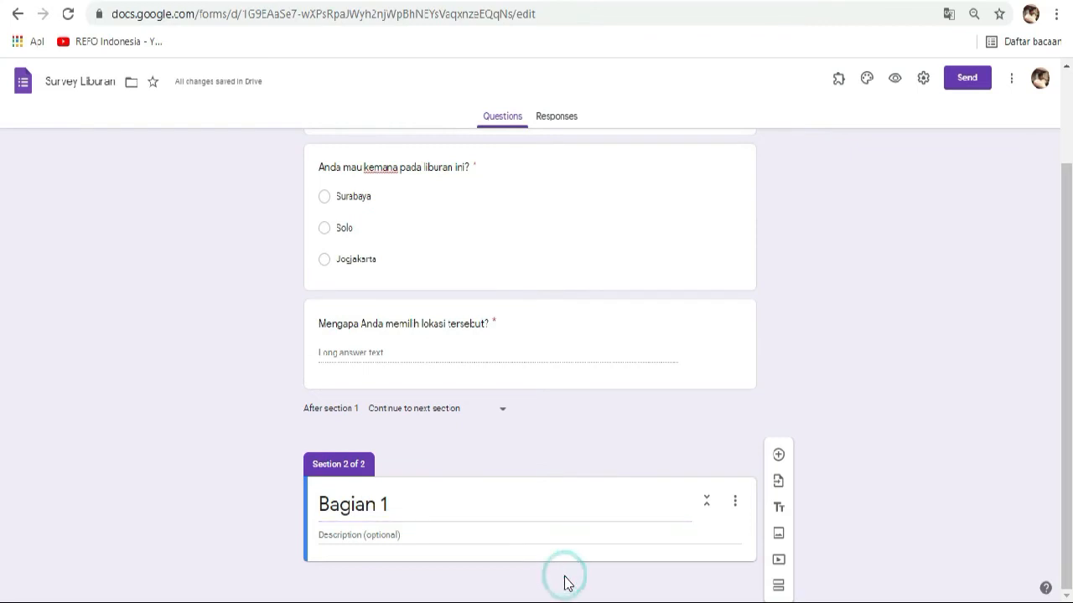
Add a required short-answer question "Tuliskan tempat wisata favorit kamu!" to the Bagian 1 section.
click(776, 457)
text(it kamu)
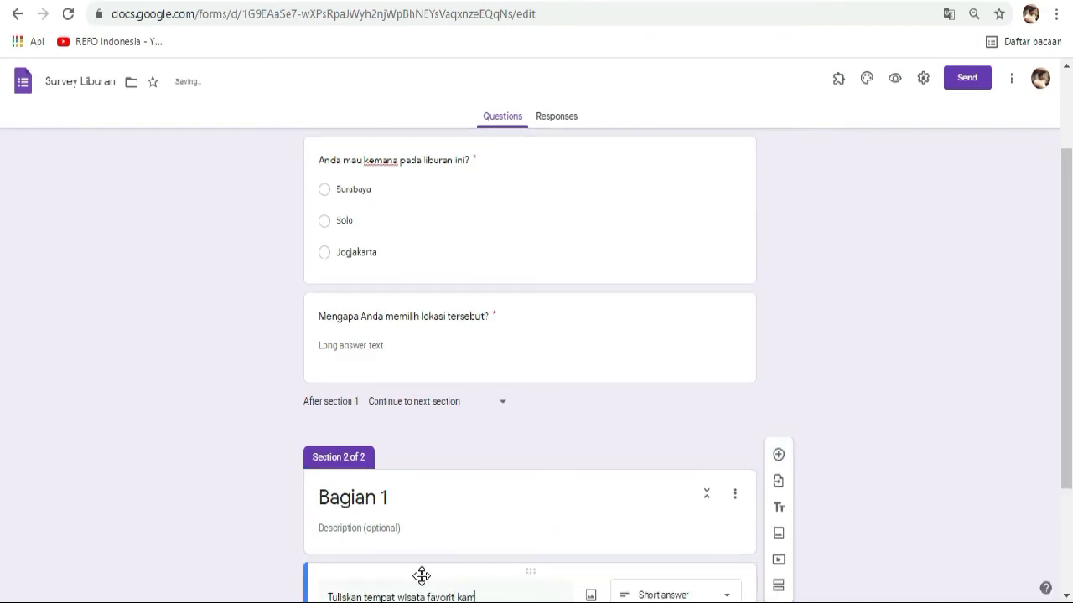
text(!)
click(1066, 444)
drag(1066, 444, 1066, 504)
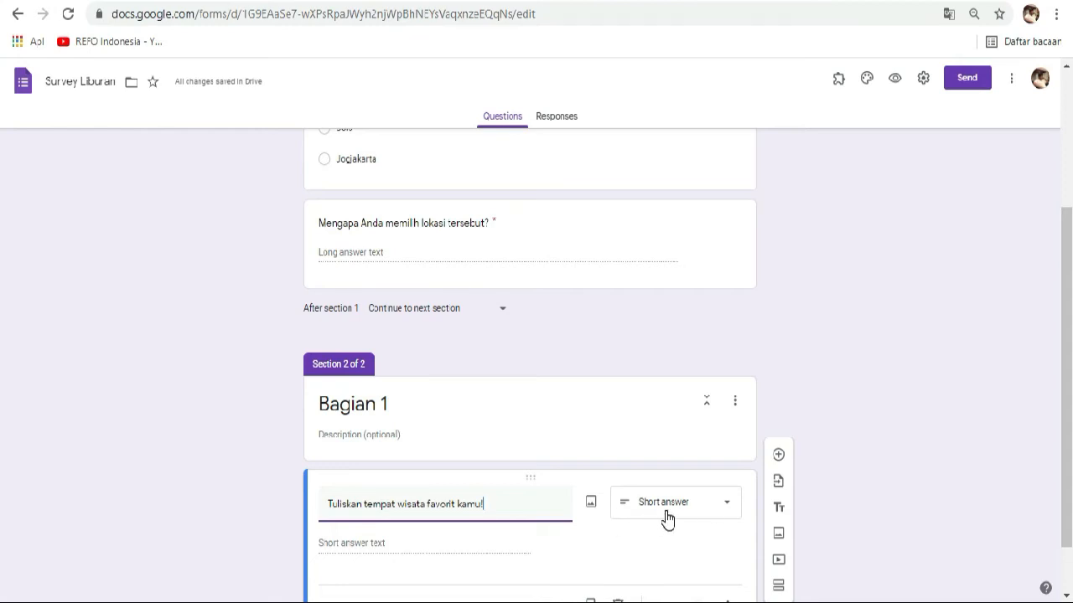
scroll(668, 519, down, 1)
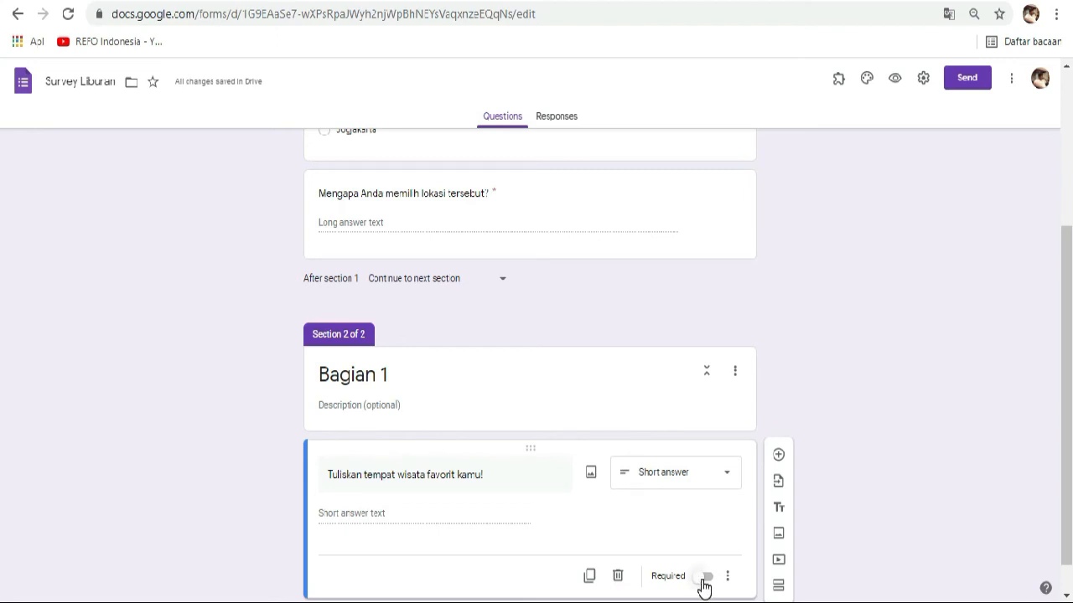
click(704, 579)
click(835, 440)
Start adding a collaborator to the form and choose the last suggested contact as an editor.
scroll(835, 440, up, 3)
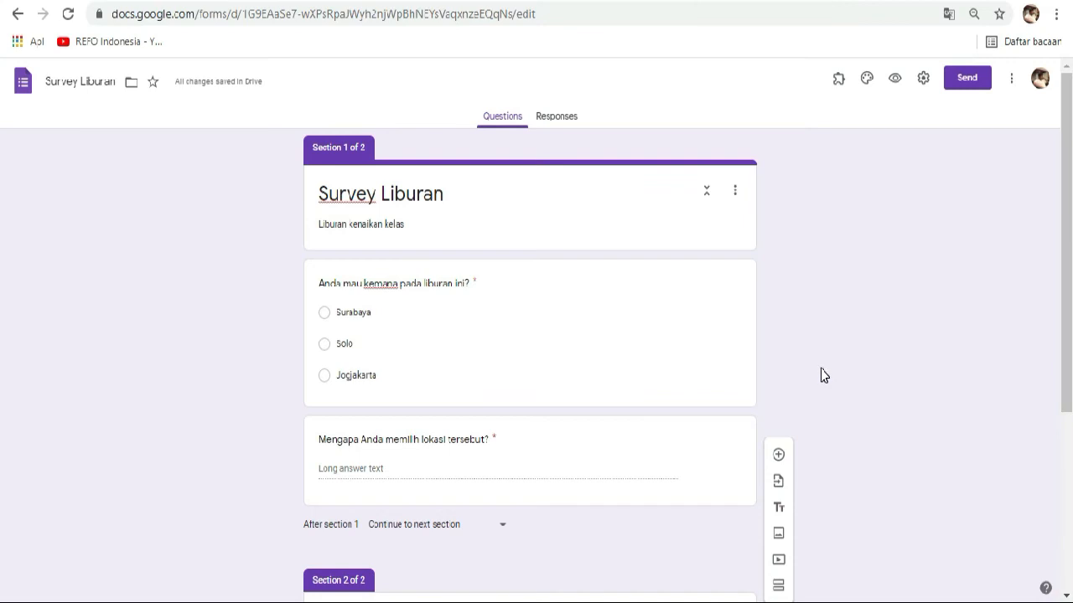
click(880, 197)
click(1012, 82)
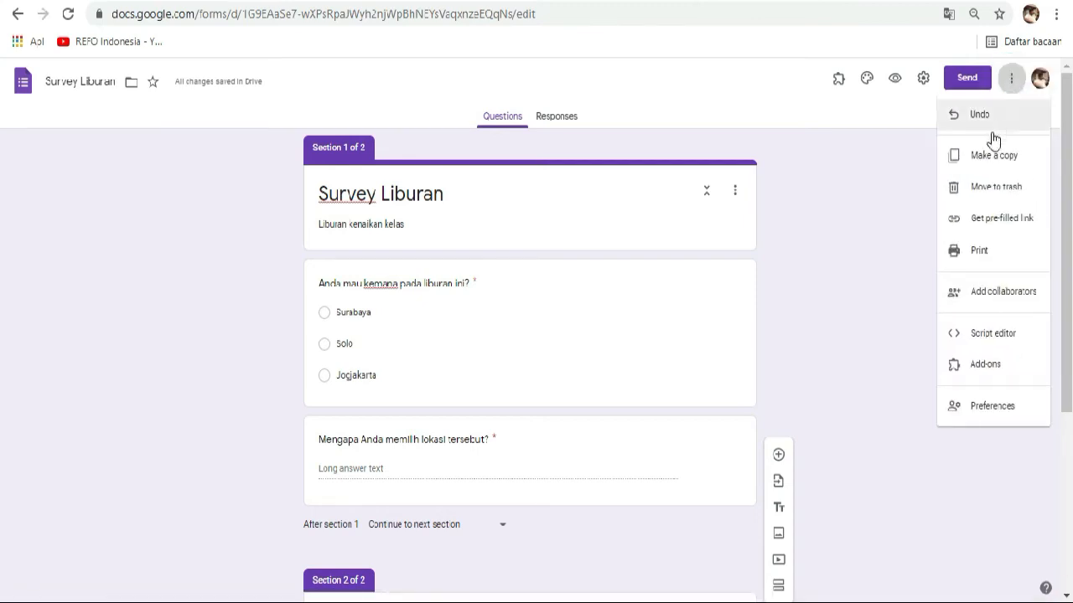
click(996, 293)
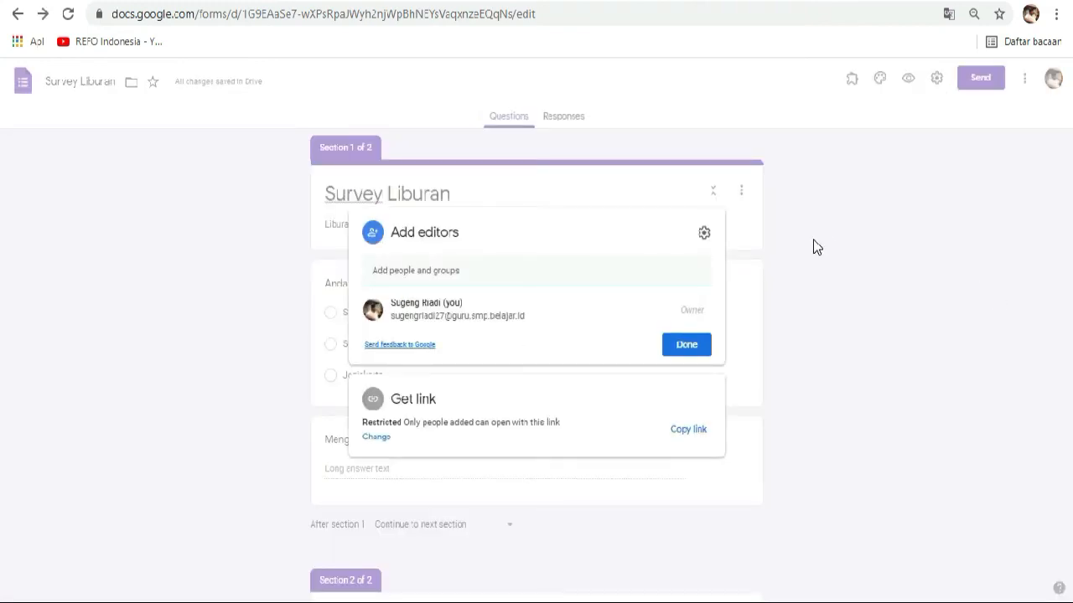
click(408, 271)
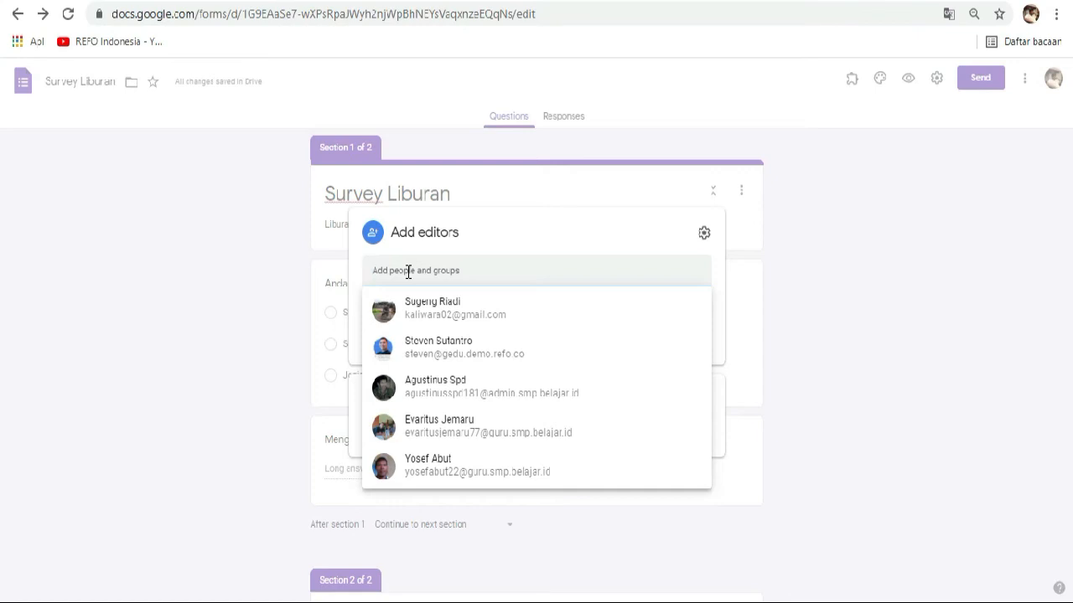
click(451, 459)
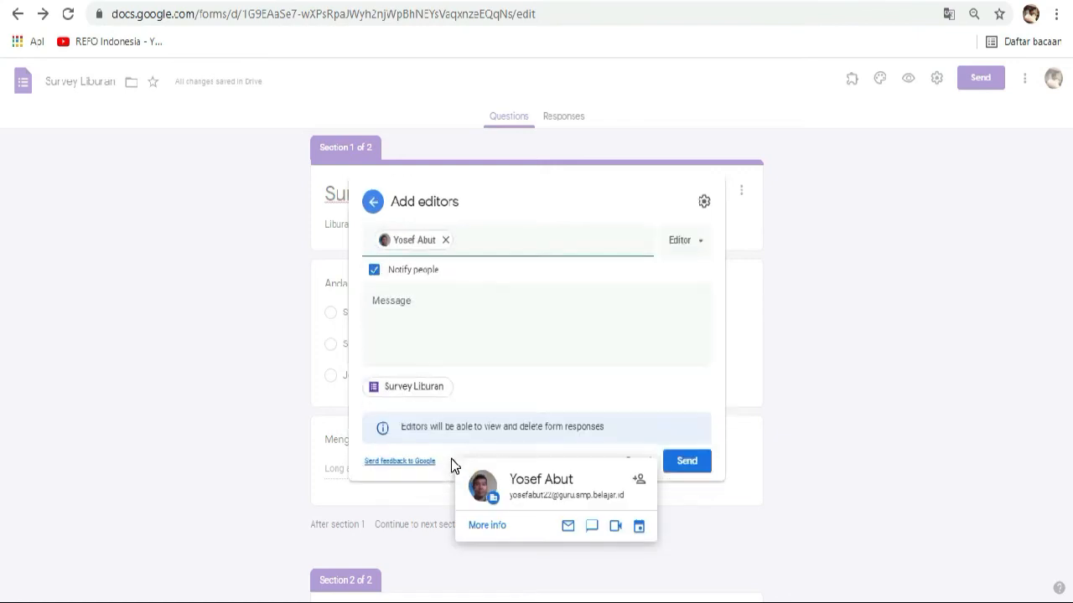
Add the message "TOlong di edit" to the editor invitation and send it.
click(444, 311)
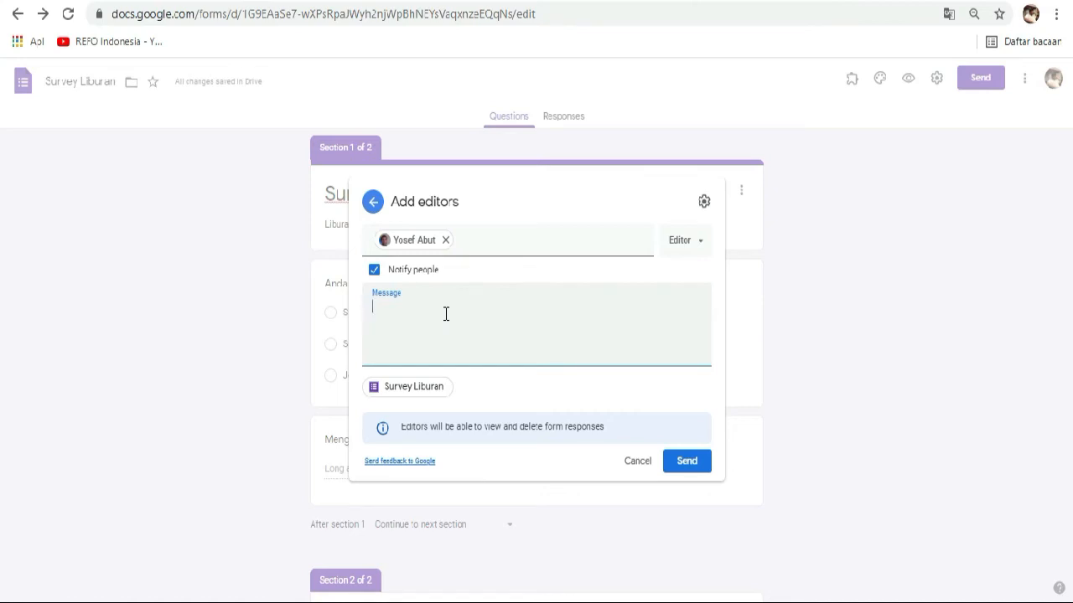
text(TOlong di edit)
click(689, 463)
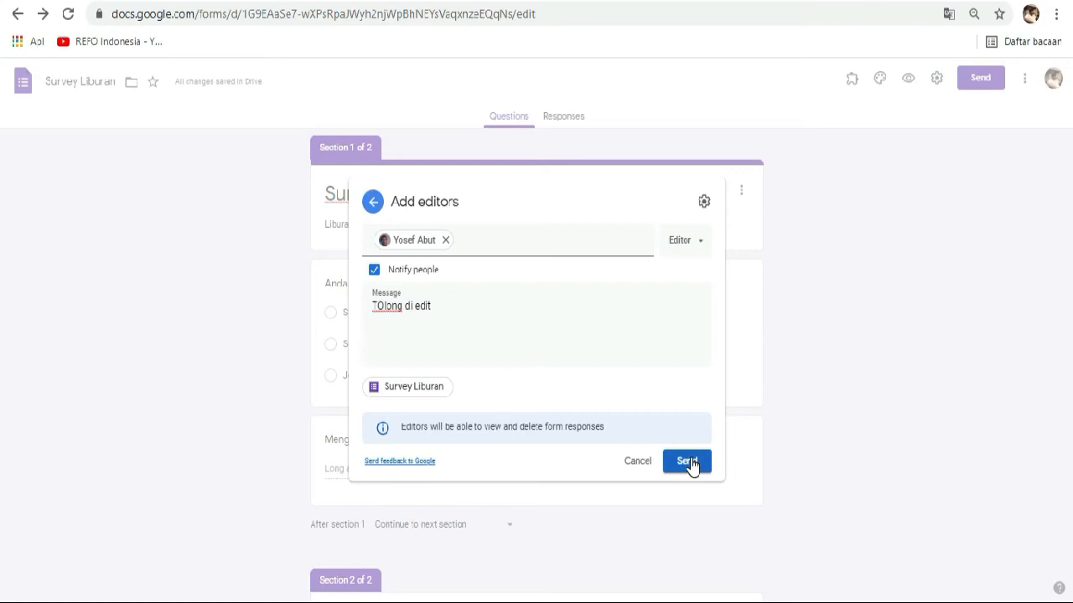
click(688, 463)
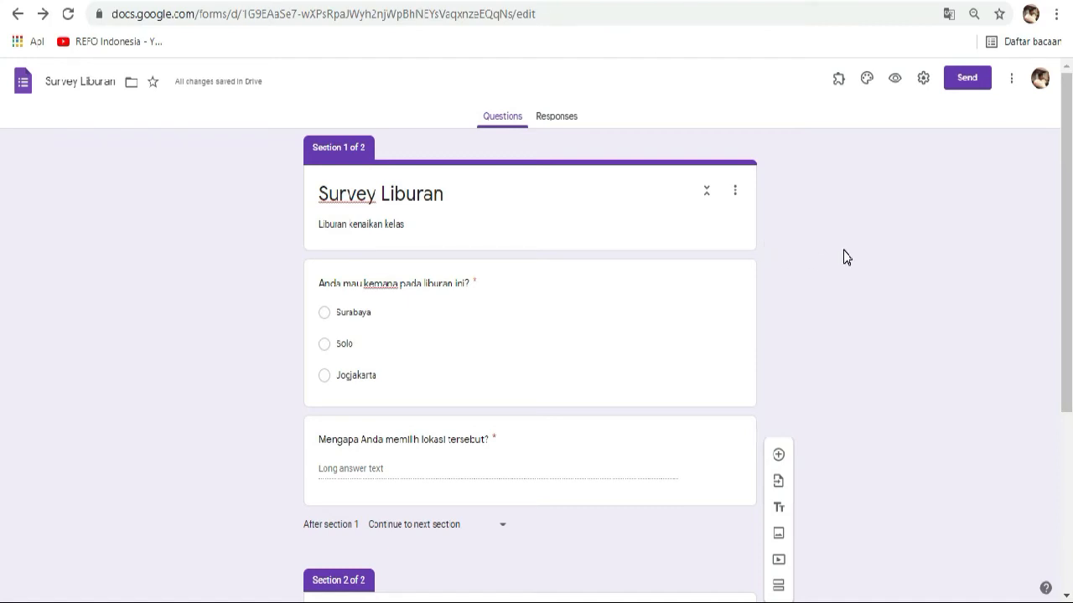
Preview the survey as respondents see it, and return to the form editor.
click(894, 81)
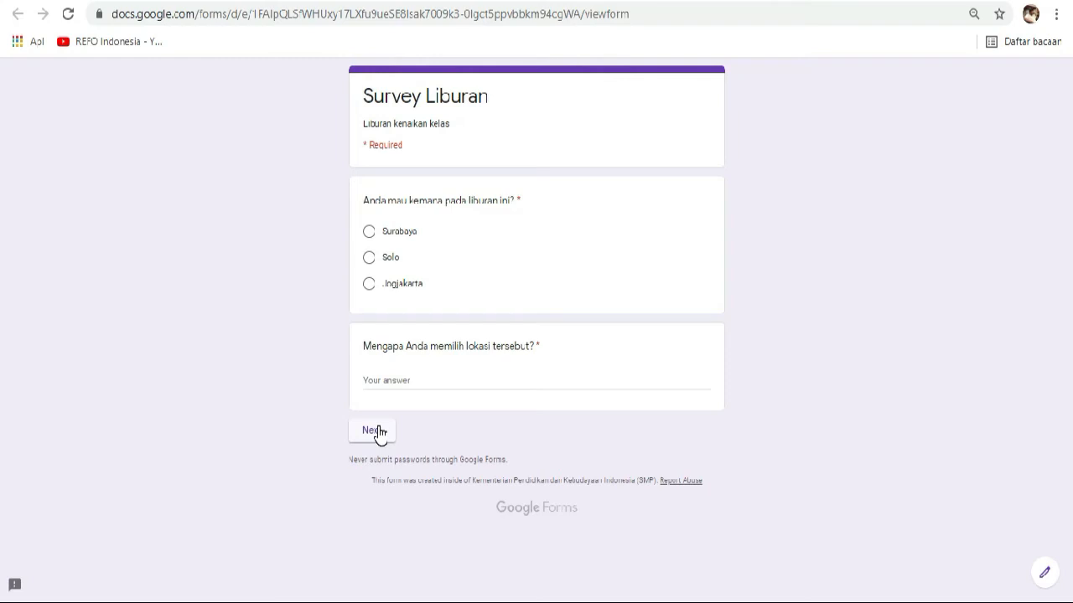
click(910, 279)
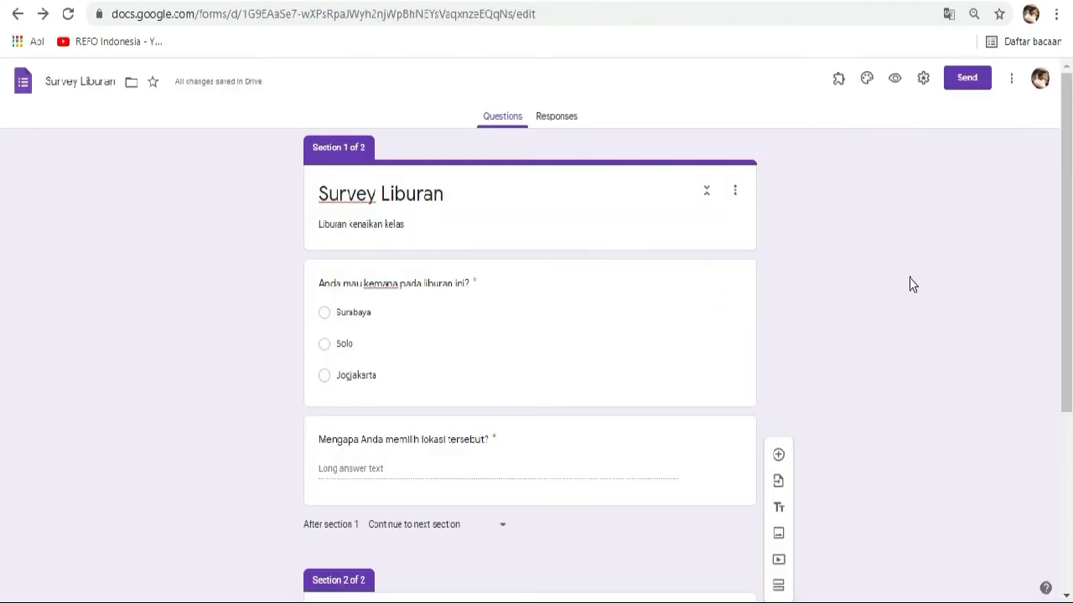
Remove the organization-only sign-in restriction, set the confirmation message to "Terima kasih sudah mengisi survey", and save the form settings.
click(922, 79)
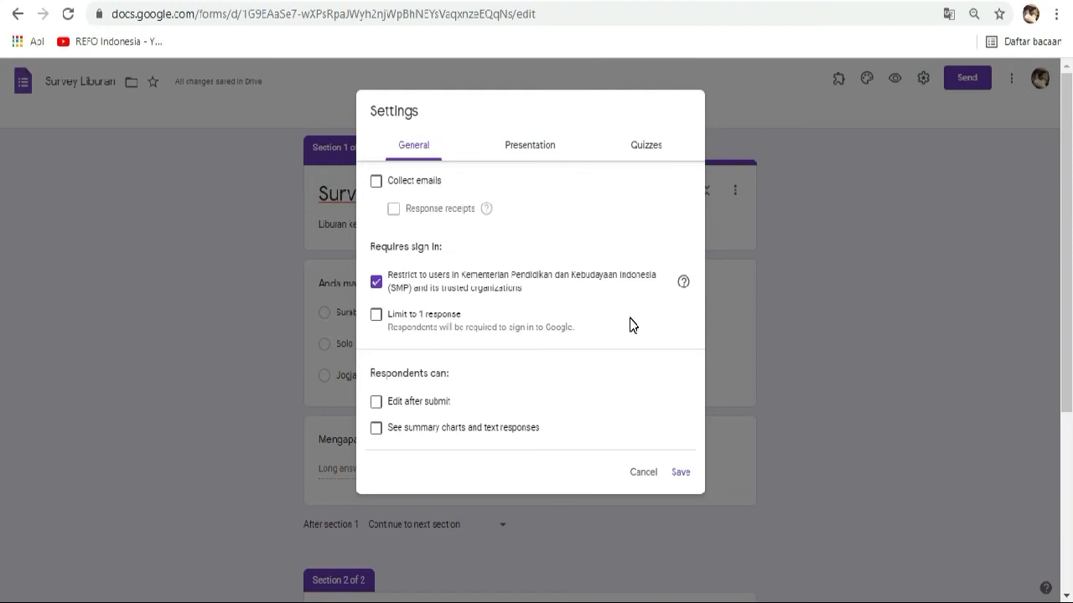
click(376, 284)
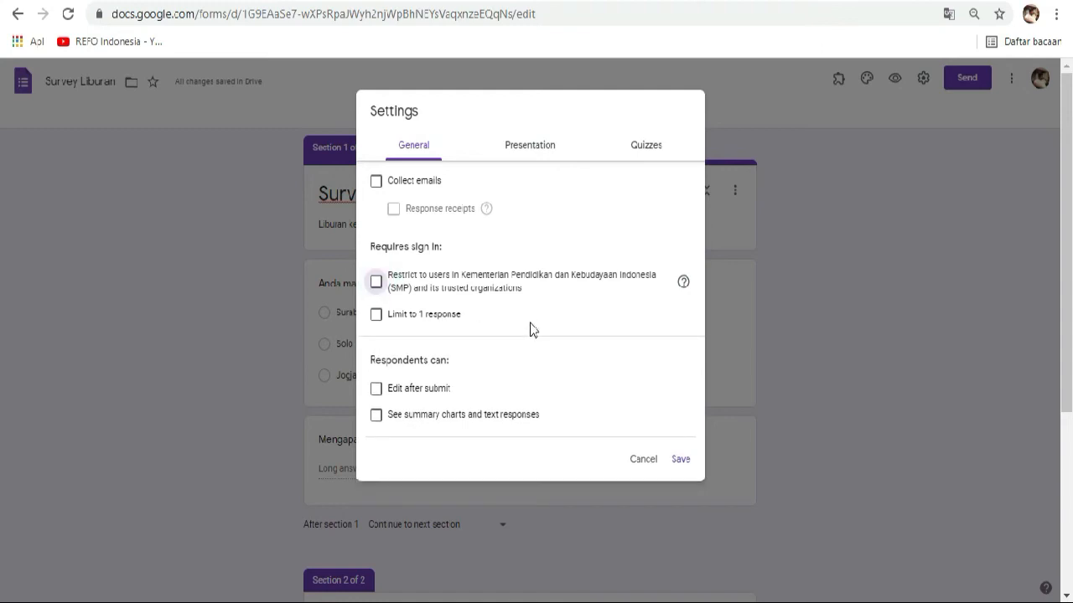
click(528, 144)
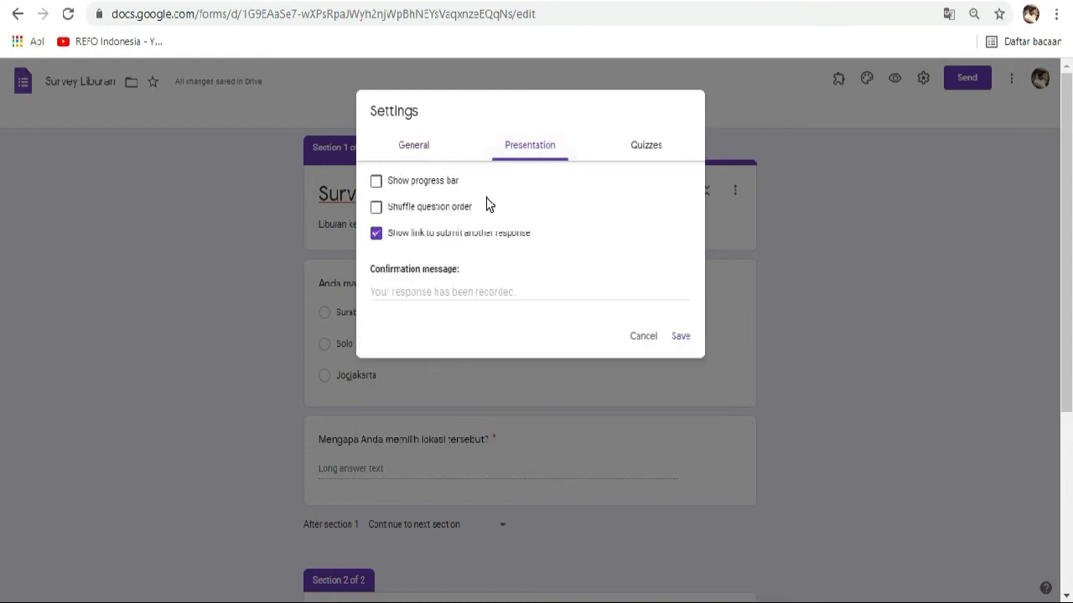
click(421, 285)
text(Terima kasih sudah)
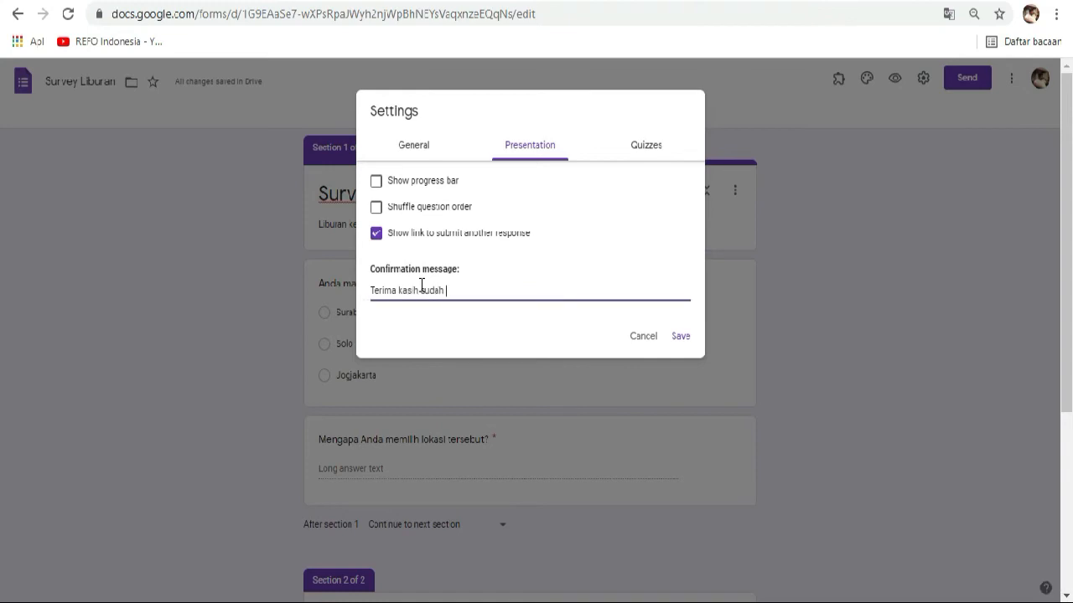
text( mengisi survey)
click(681, 339)
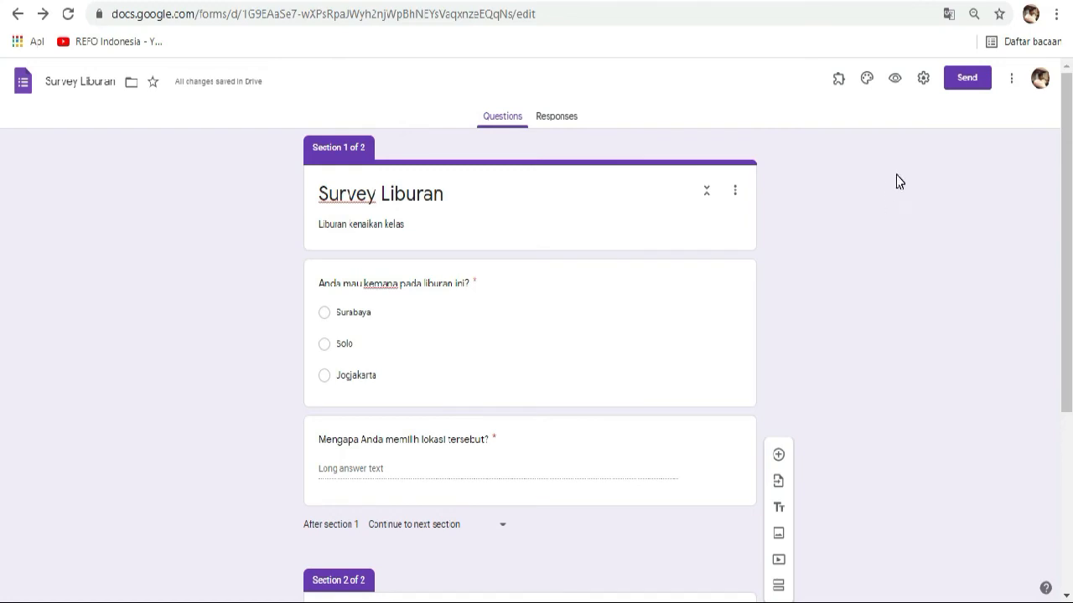
Copy a shortened link for sending the survey, and close the sending options.
click(962, 83)
click(961, 82)
click(959, 81)
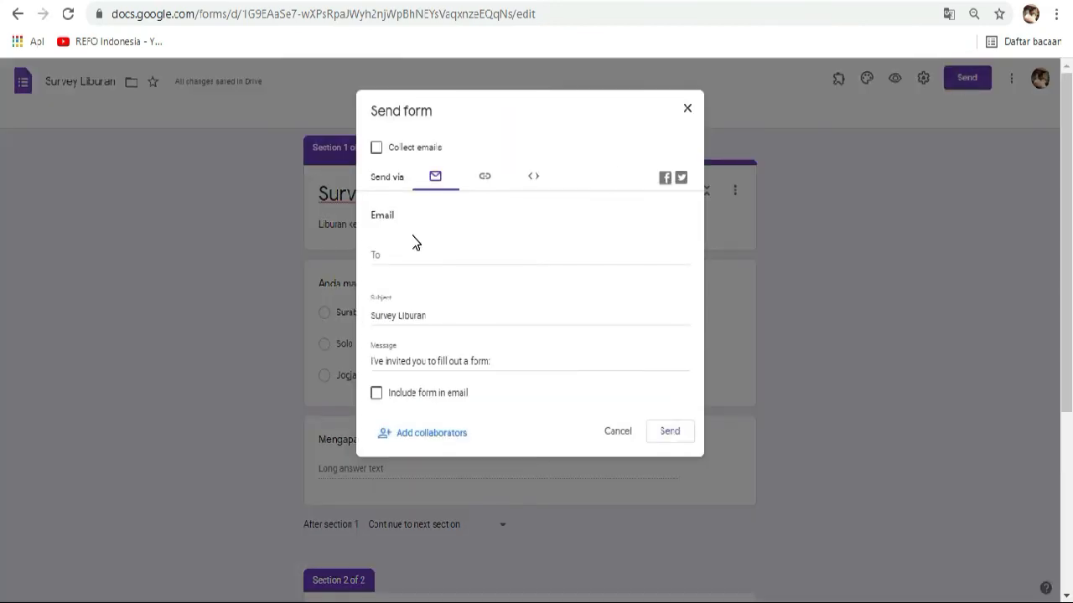
click(383, 251)
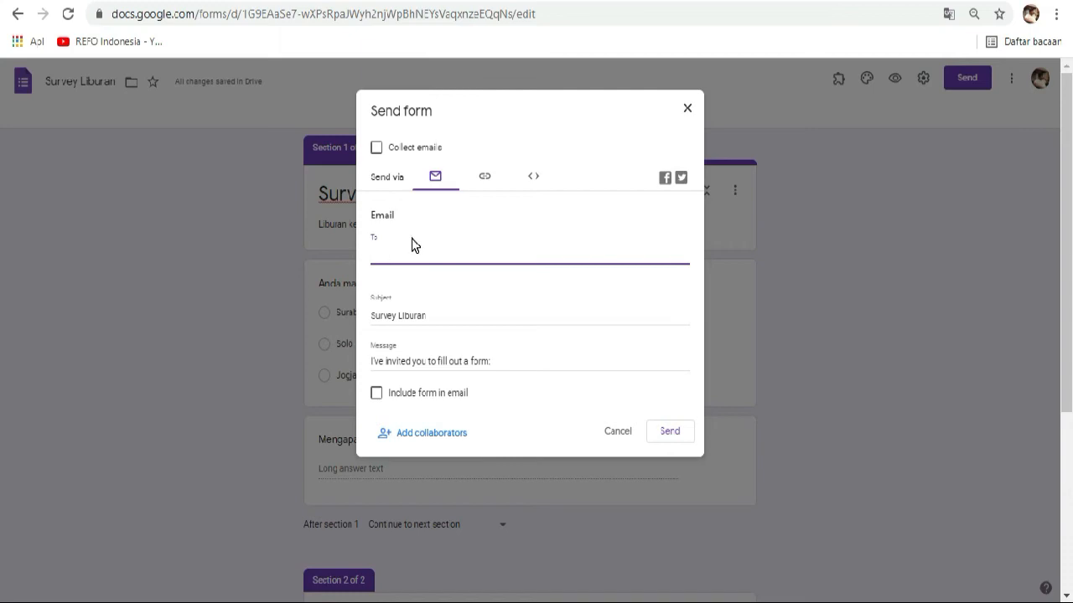
click(484, 178)
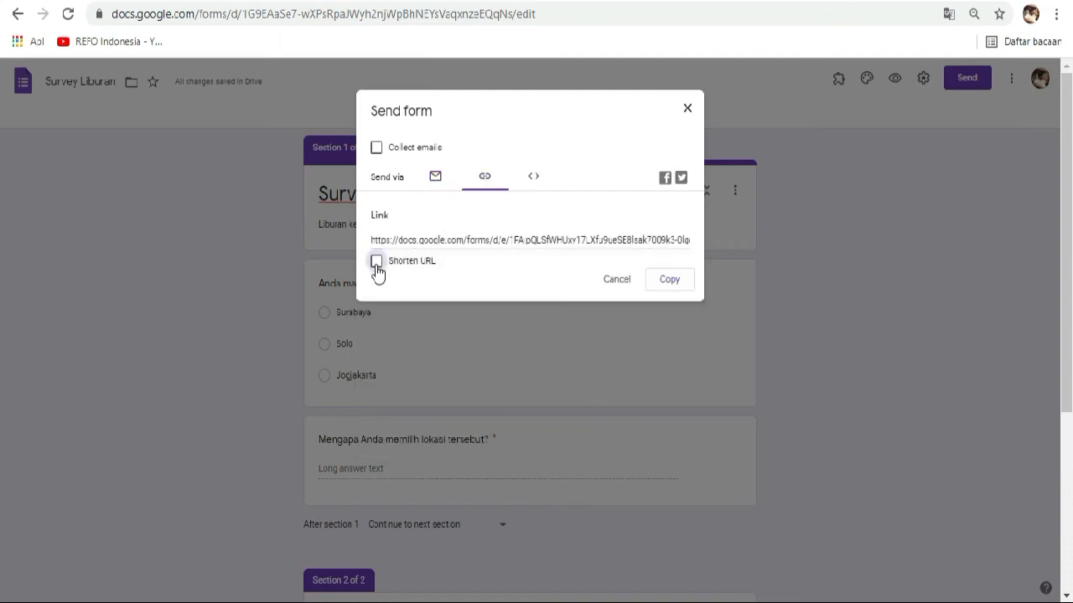
click(376, 262)
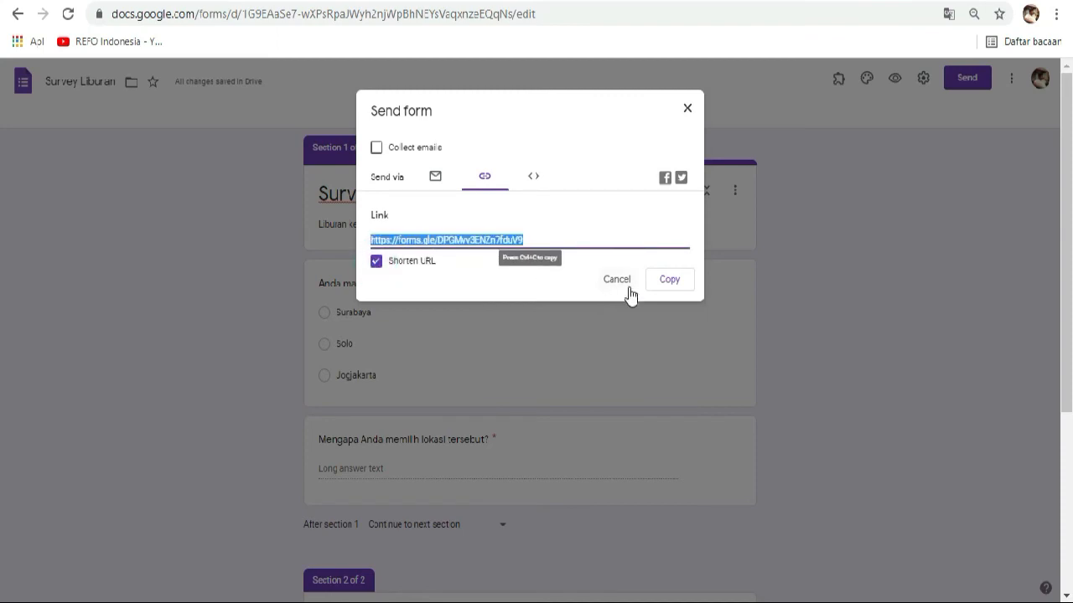
click(668, 282)
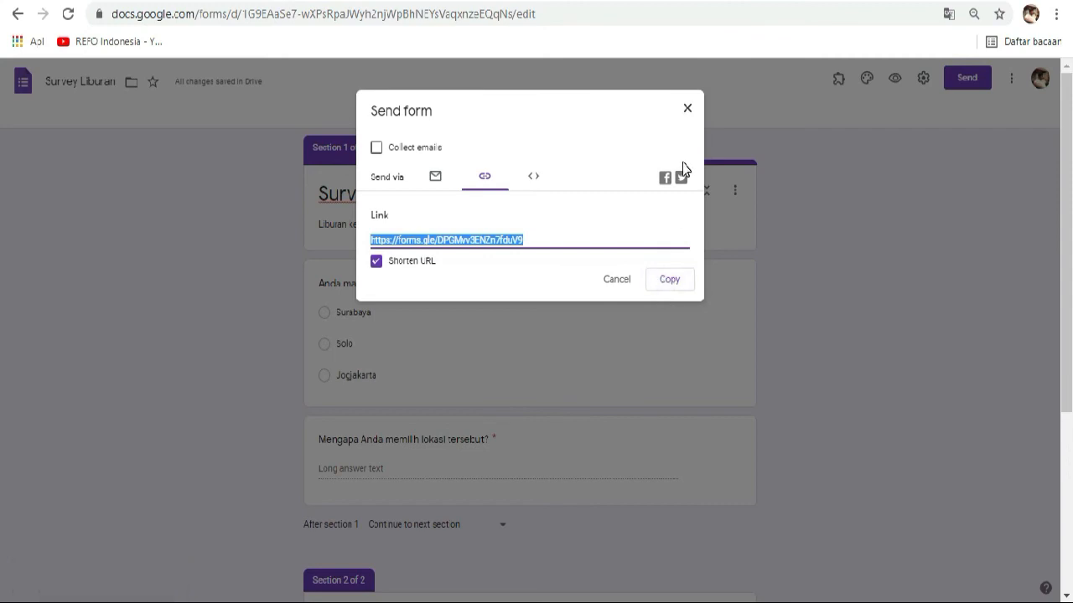
click(687, 112)
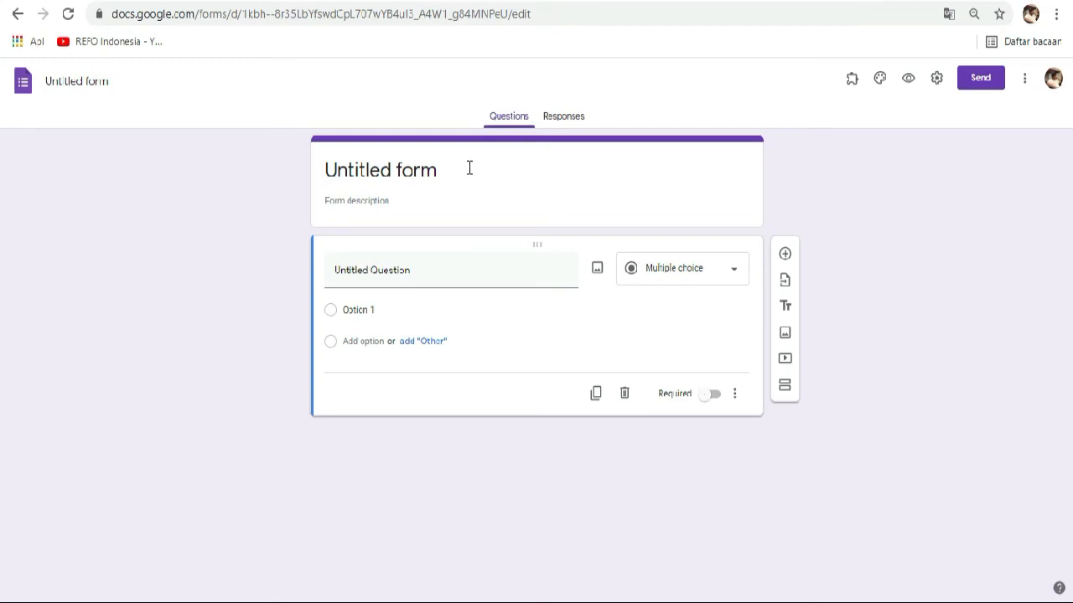
Title the new untitled form "PTS Matematika".
click(414, 171)
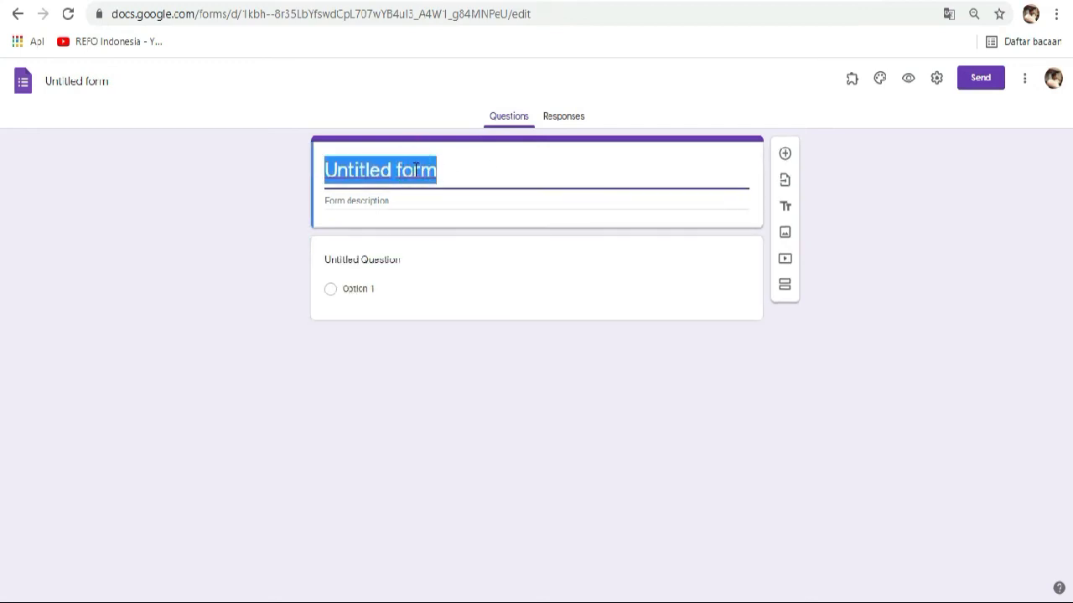
key(BackSpace)
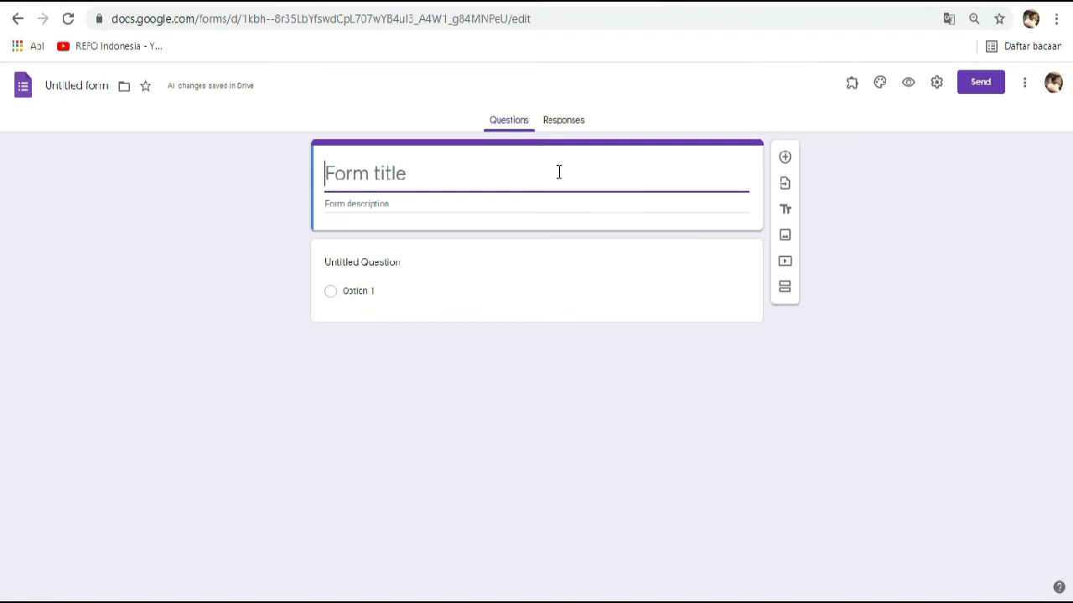
text(PTS)
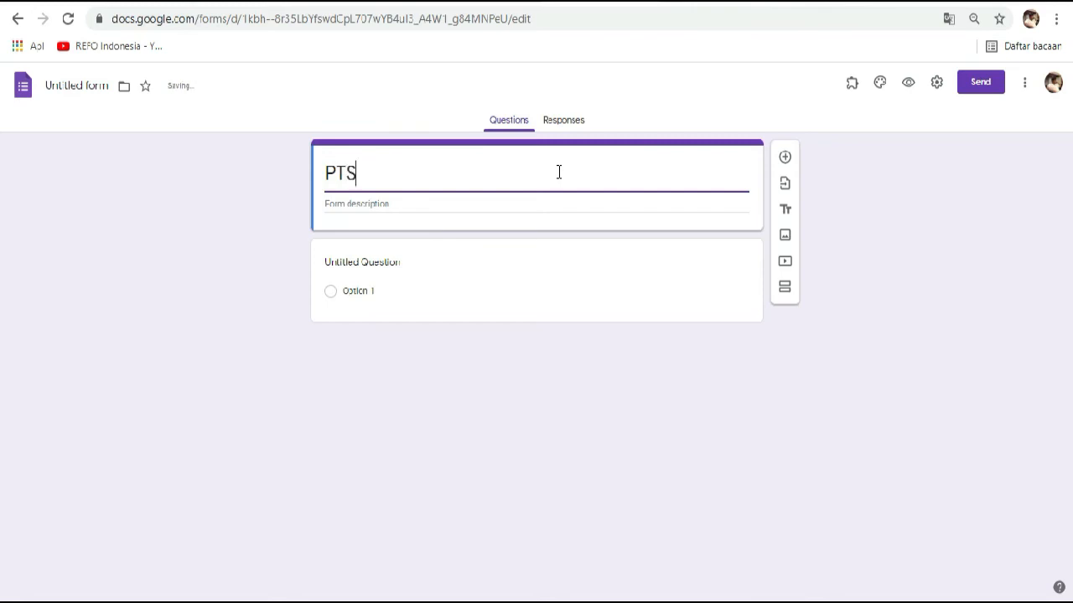
click(558, 174)
text(Matematika)
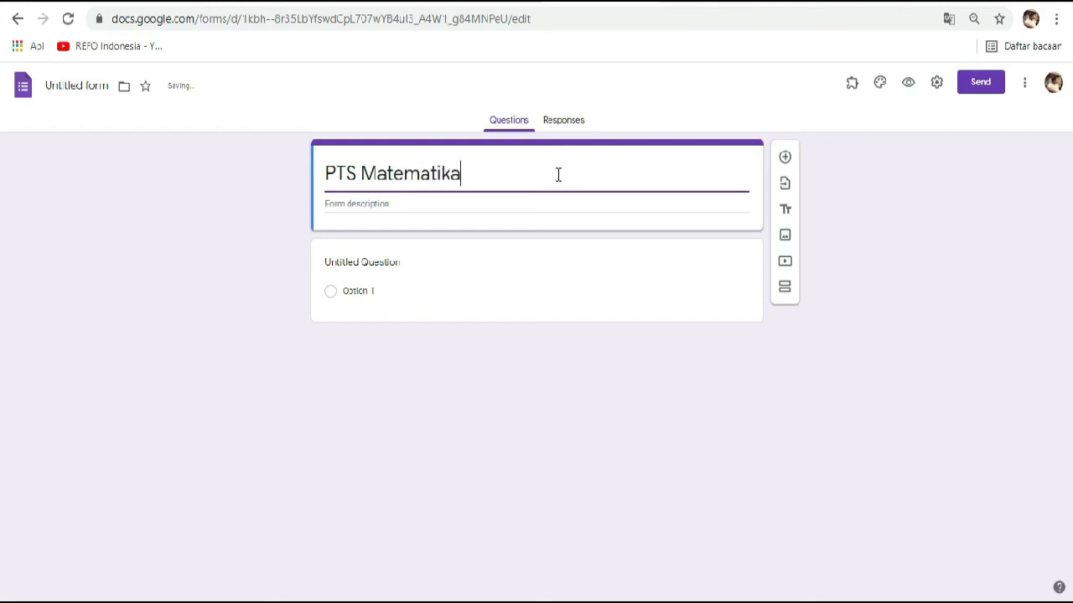
Paste the copied exam details and PETUNJUK UMUM instructions into the form description.
key(Tab)
click(391, 204)
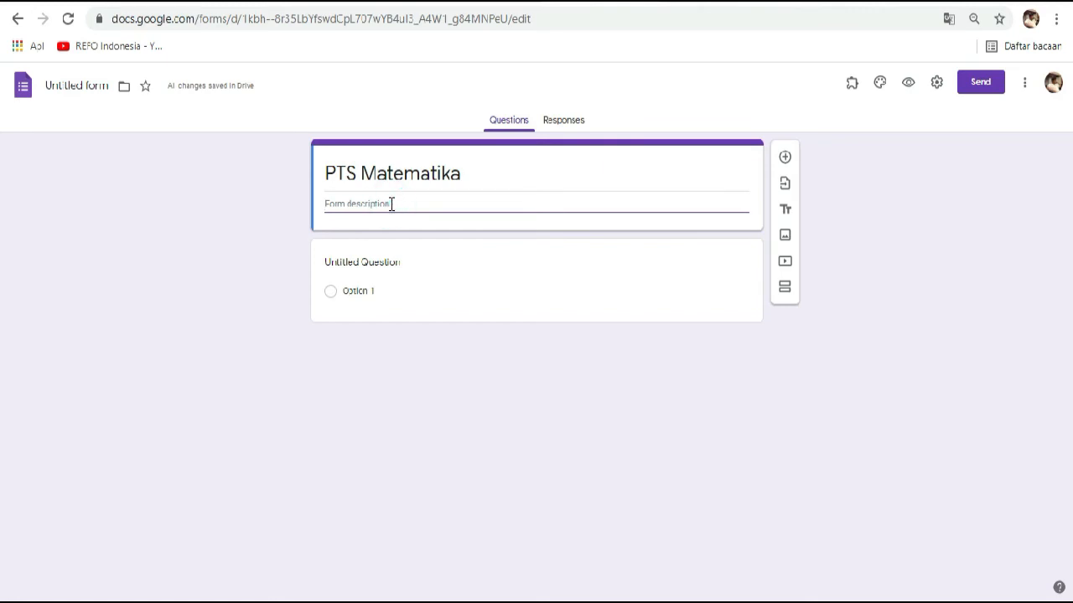
key(ctrl+v)
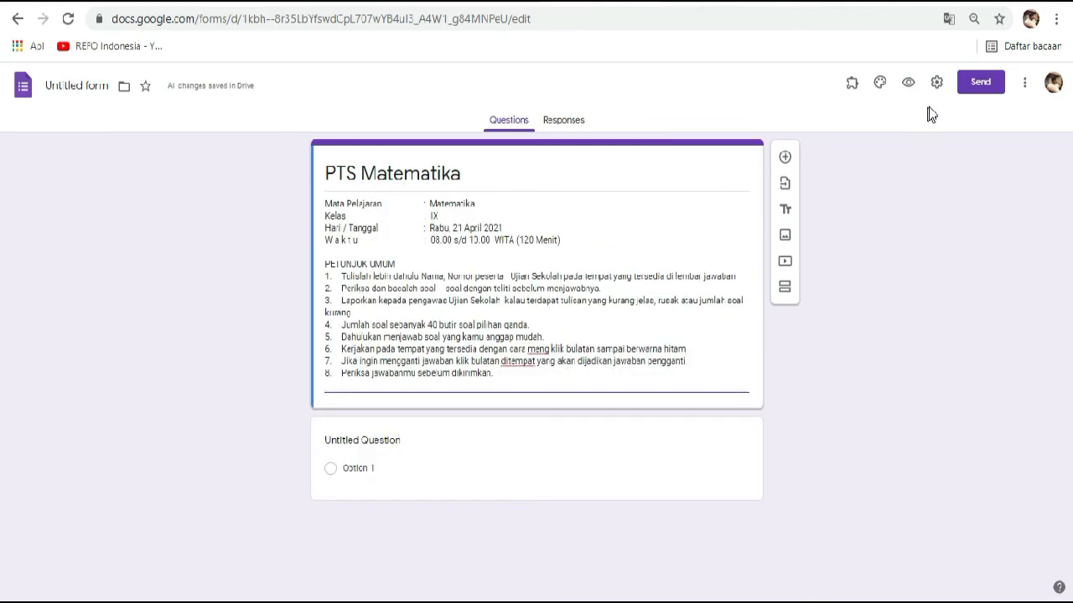
Remove the organization-only sign-in restriction and limit respondents to one response in the form settings.
click(936, 83)
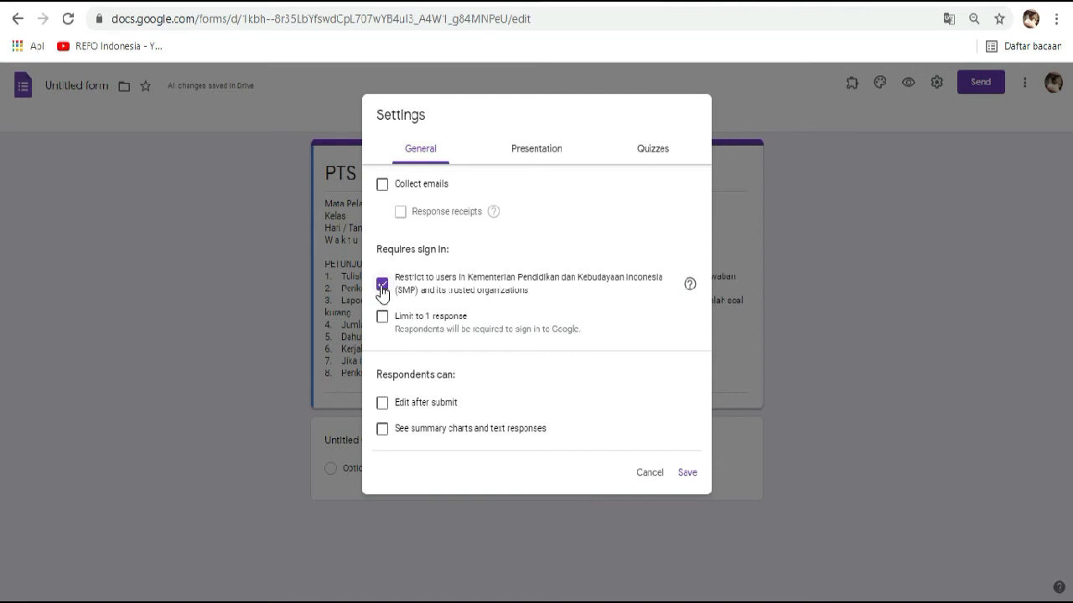
click(383, 285)
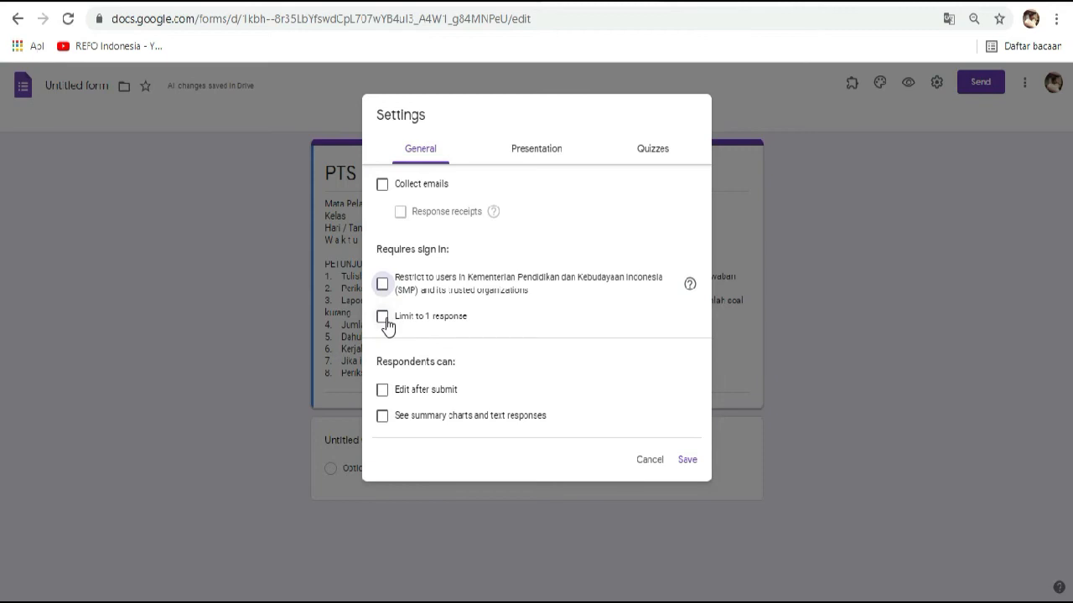
click(383, 317)
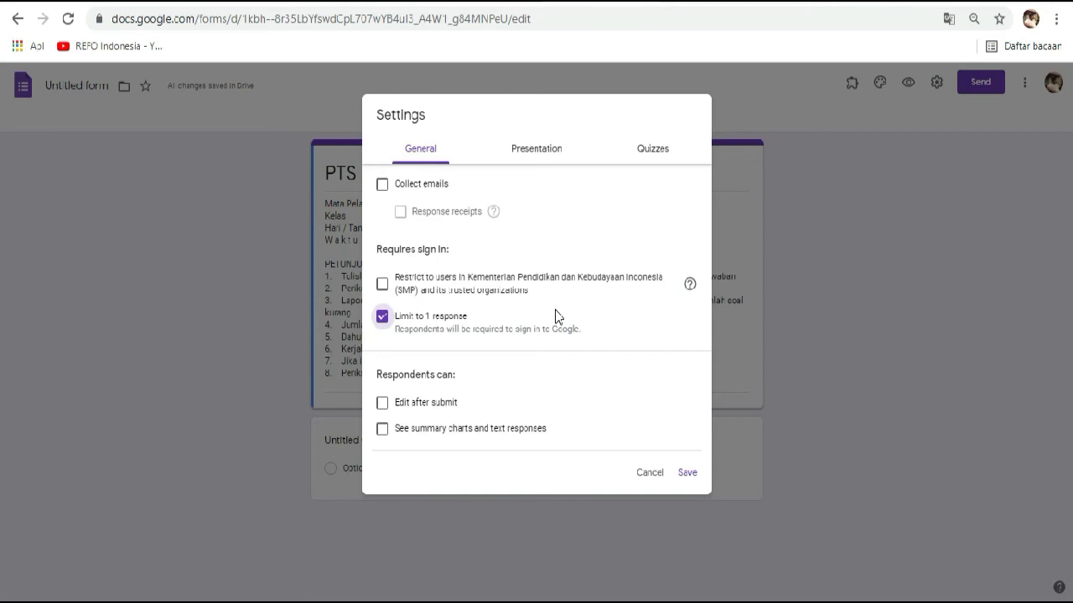
Set the confirmation message to the copied text "Jawabanmu telah direkam, tetap semangat dan selalu jaga kesehatan!!!".
click(533, 156)
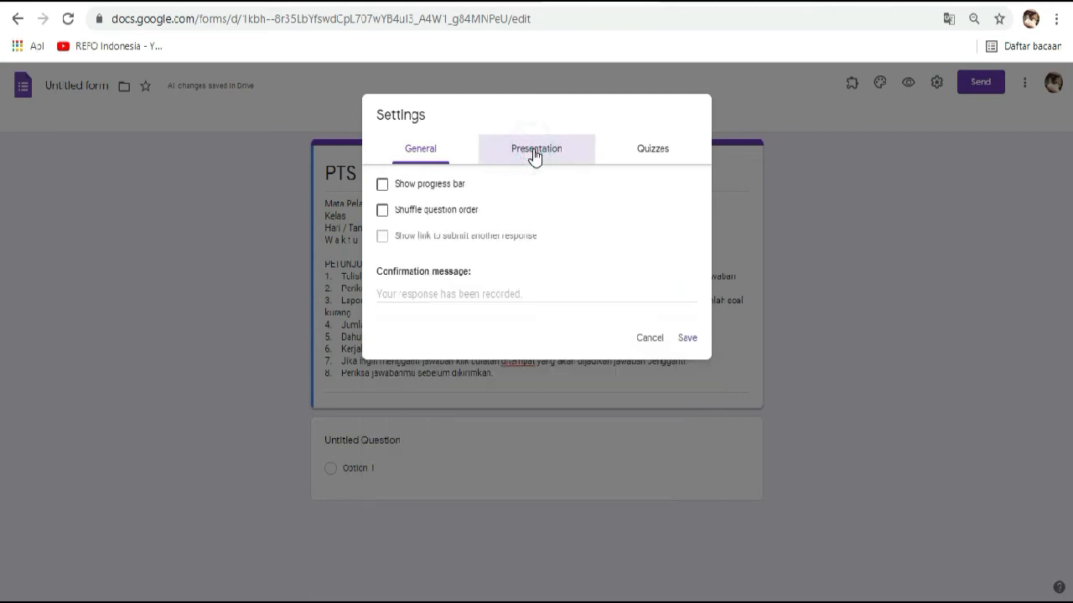
click(429, 294)
text(Ujian Anda sudah dire)
key(BackSpace)
key(BackSpace)
key(BackSpace)
key(BackSpace)
key(BackSpace)
key(BackSpace)
key(BackSpace)
key(BackSpace)
key(BackSpace)
key(BackSpace)
key(BackSpace)
key(BackSpace)
key(BackSpace)
key(BackSpace)
key(BackSpace)
key(BackSpace)
key(BackSpace)
key(BackSpace)
key(BackSpace)
key(BackSpace)
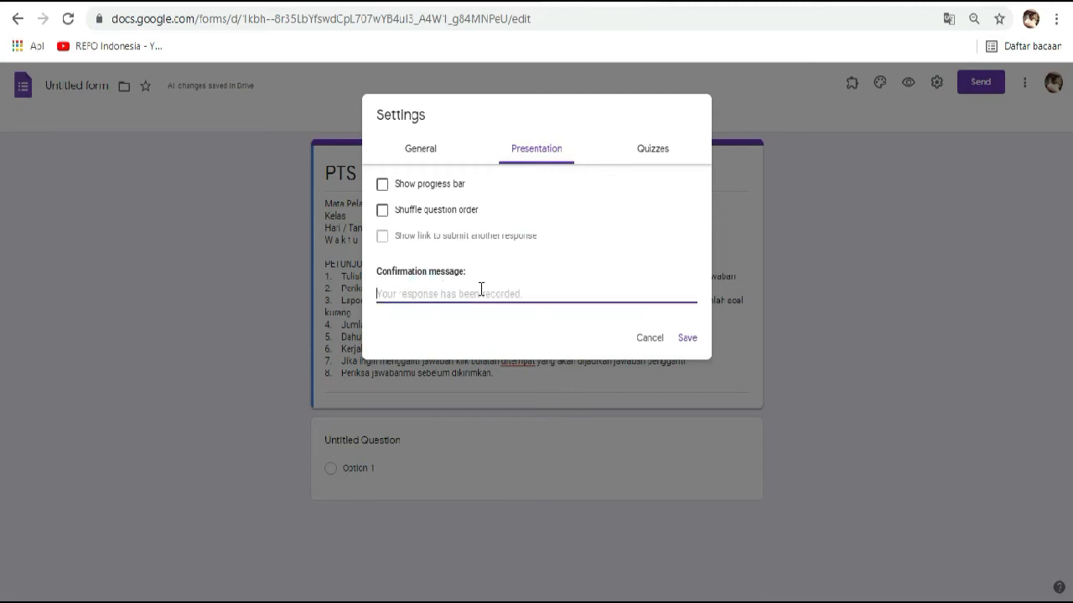
key(ctrl+v)
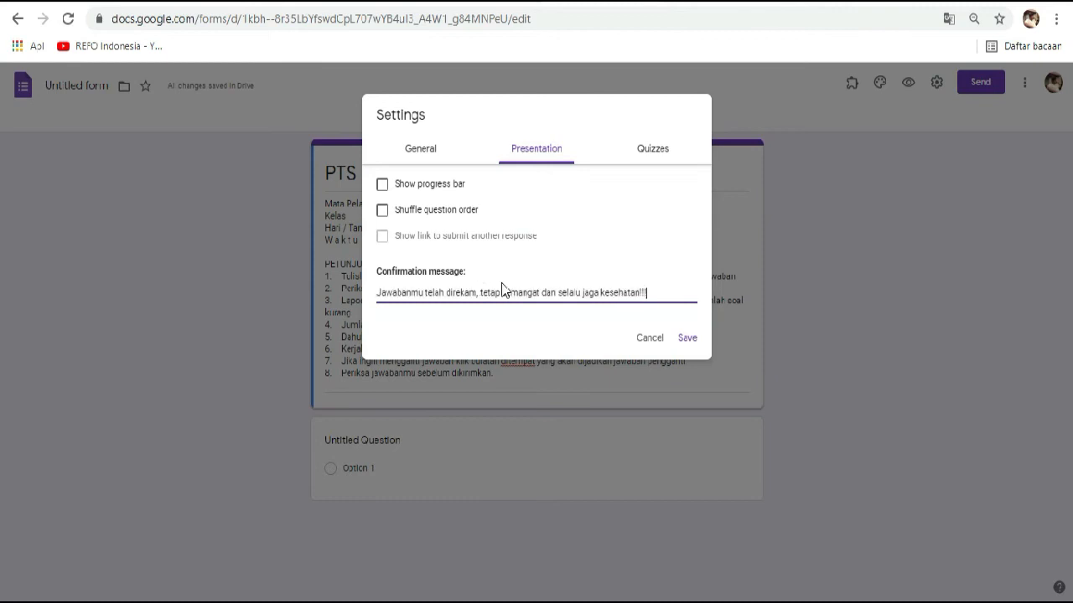
Turn the form into a quiz and save the form settings.
click(662, 155)
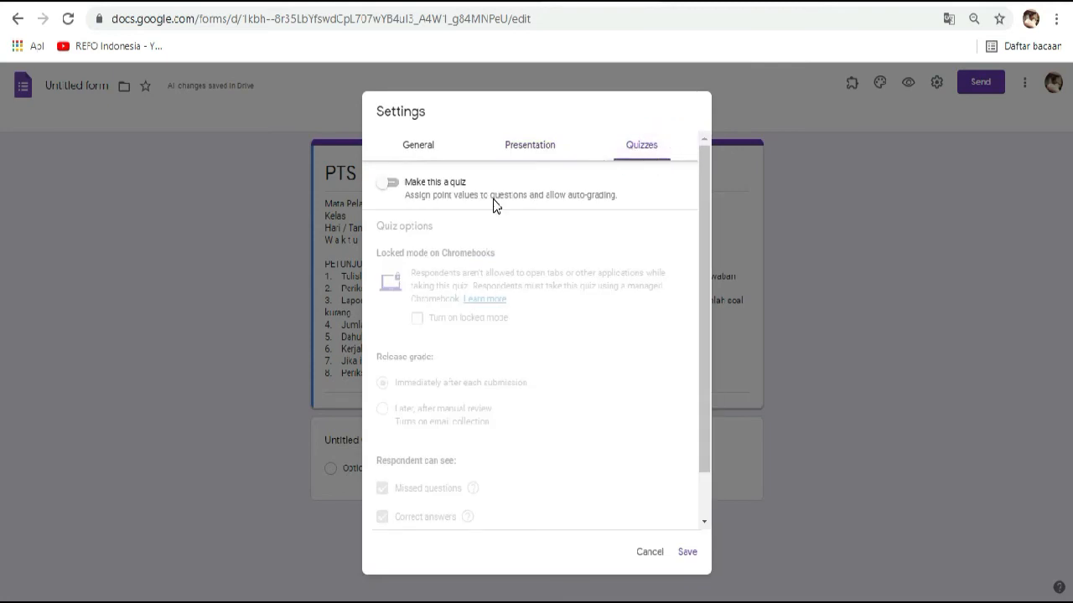
click(396, 192)
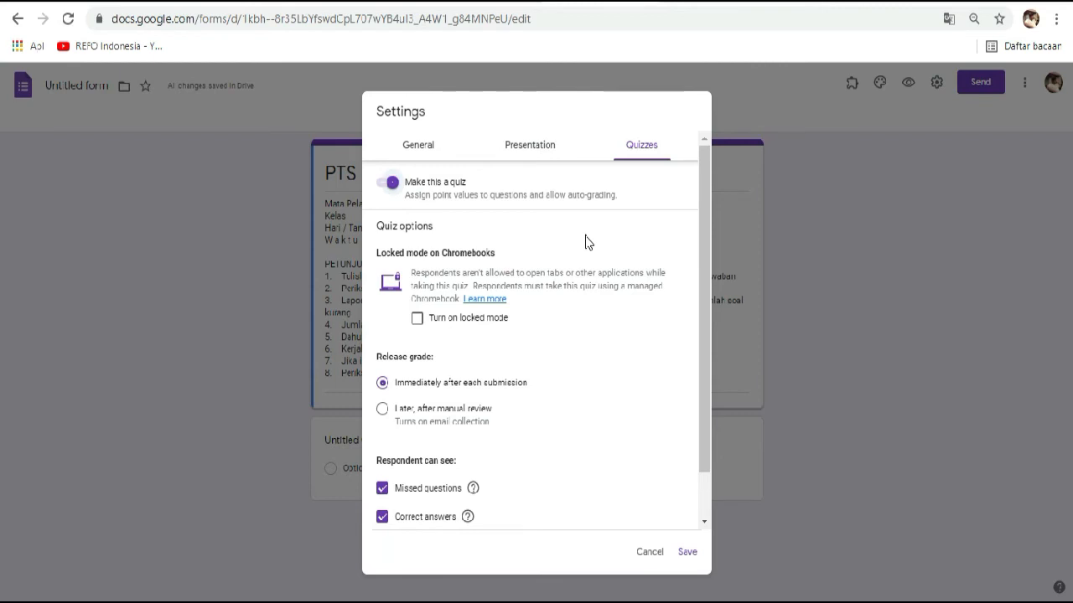
click(687, 556)
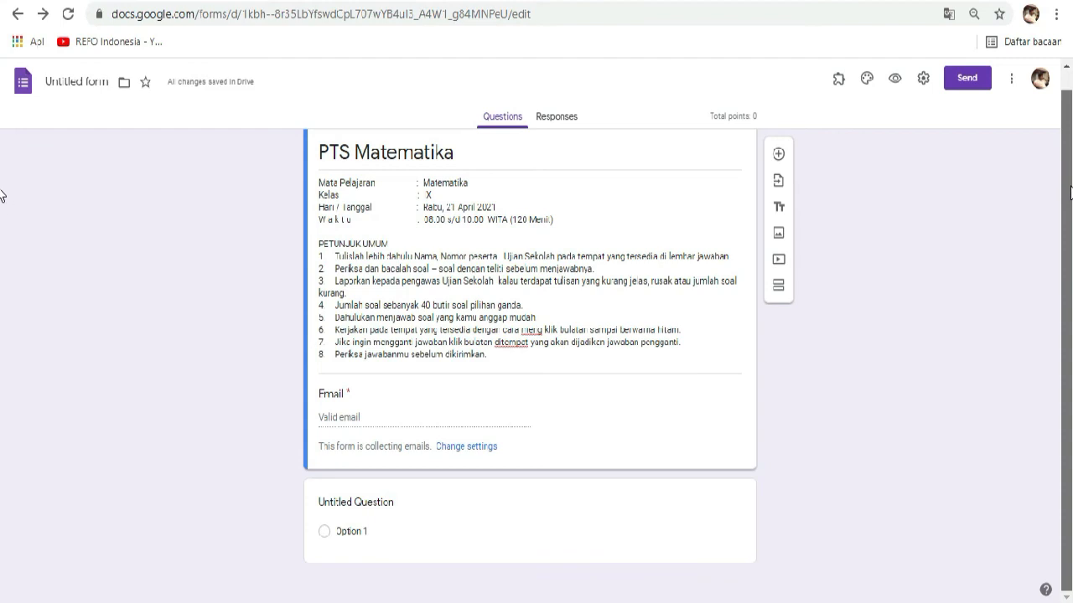
Enter "1 + 1 =" as the text of the first, untitled question.
click(348, 507)
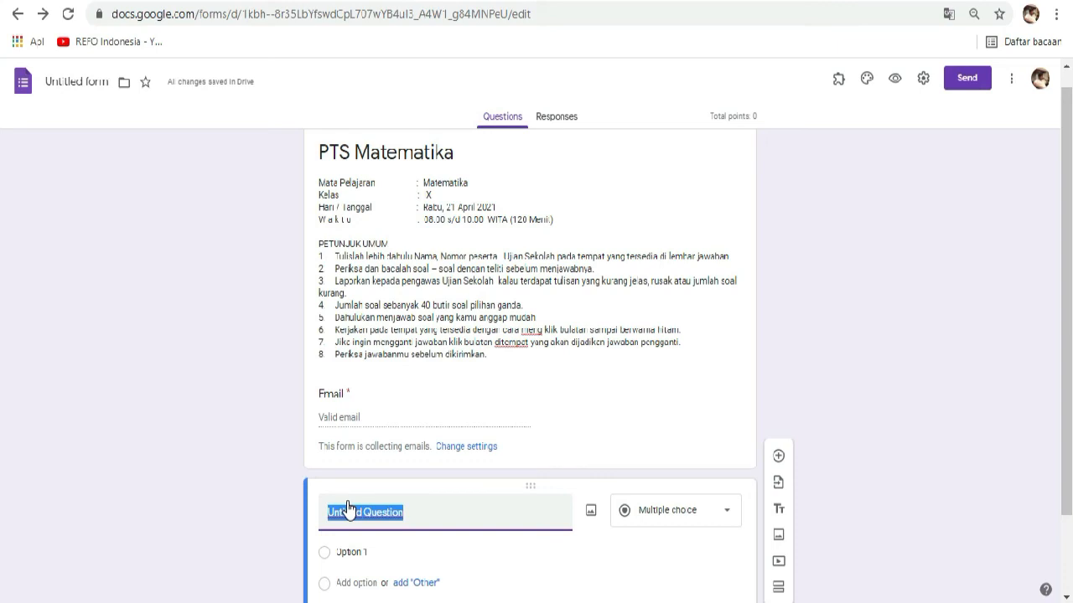
text(1)
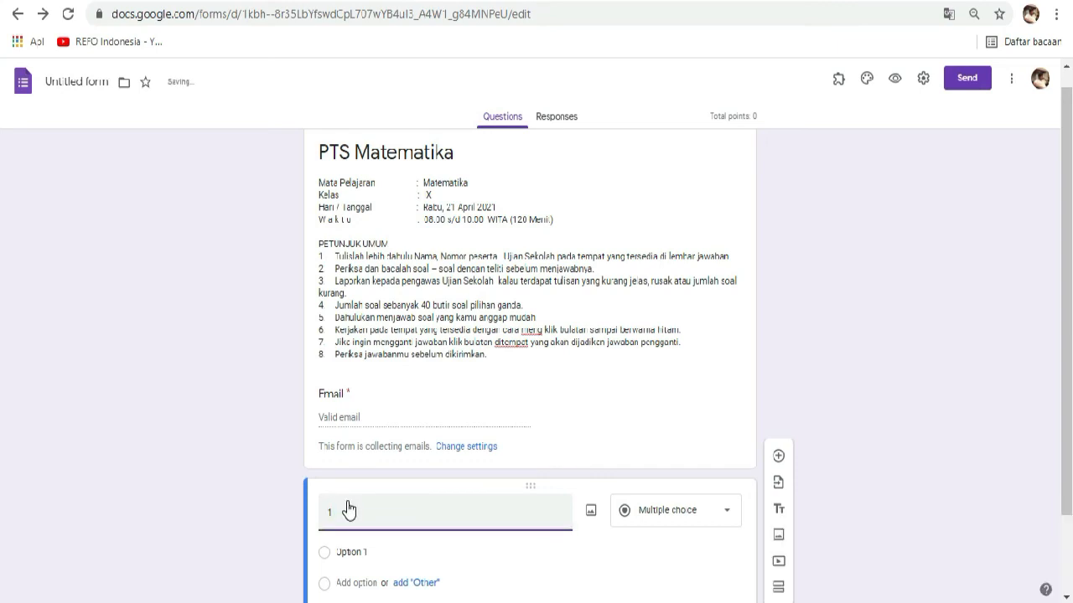
text( + 1 =)
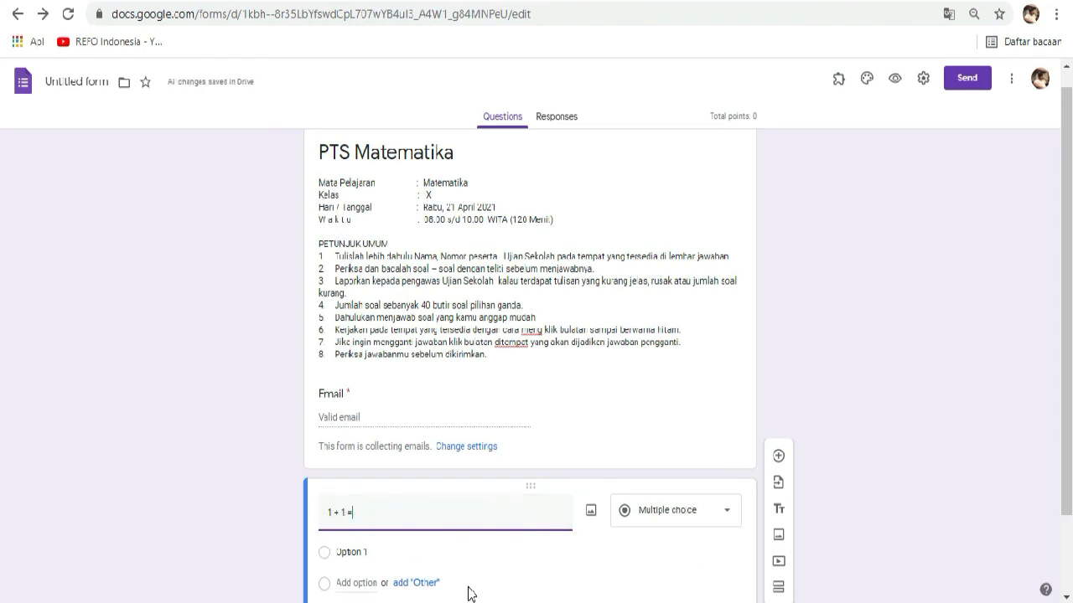
Fill in four answer options for the first question: 1, 2, 3 and 4.
click(369, 548)
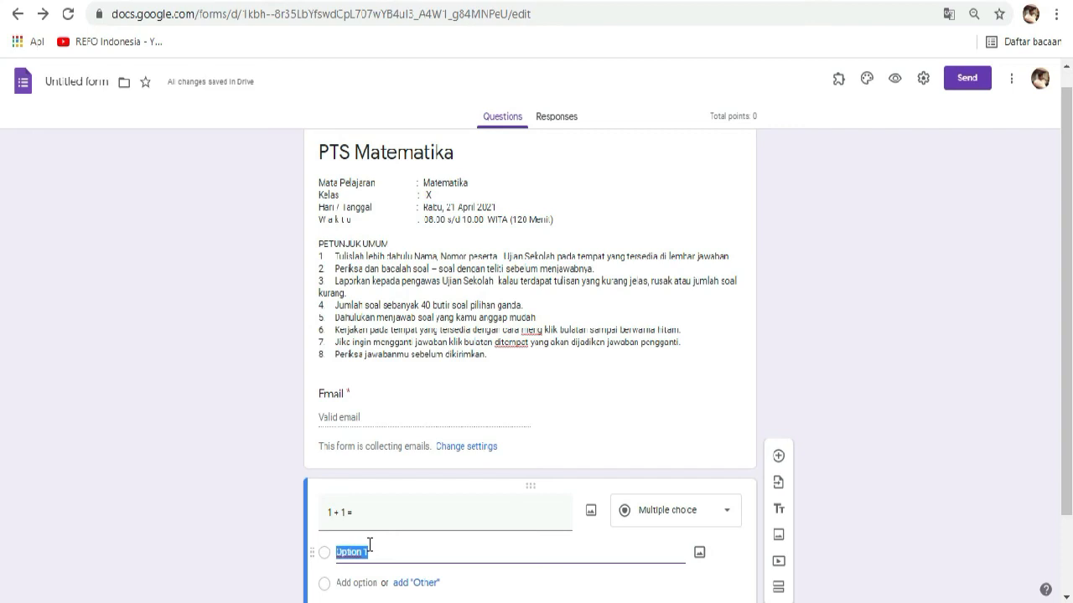
text(1)
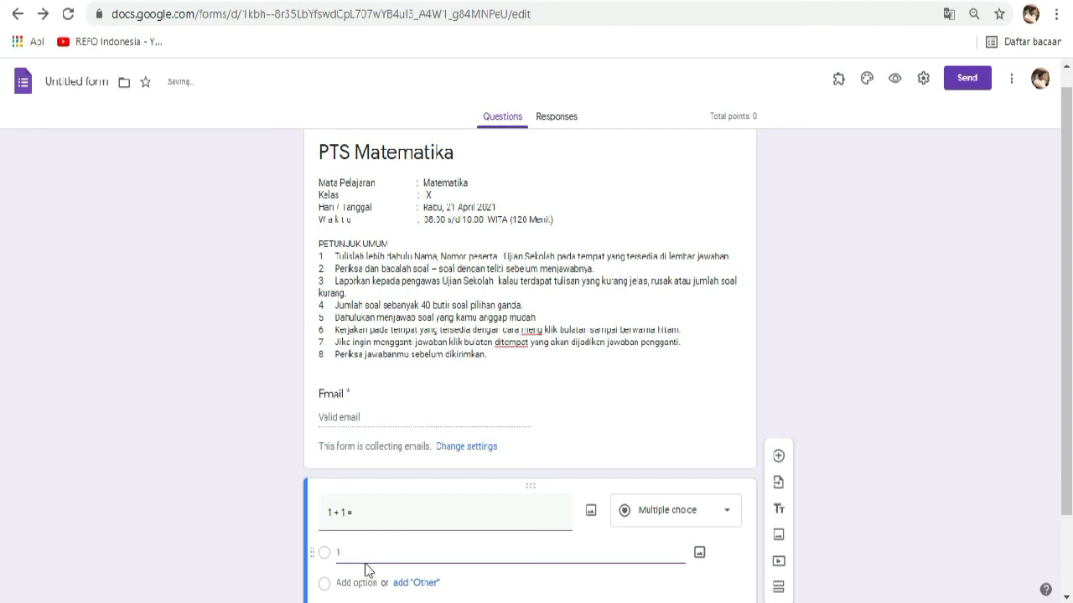
click(362, 586)
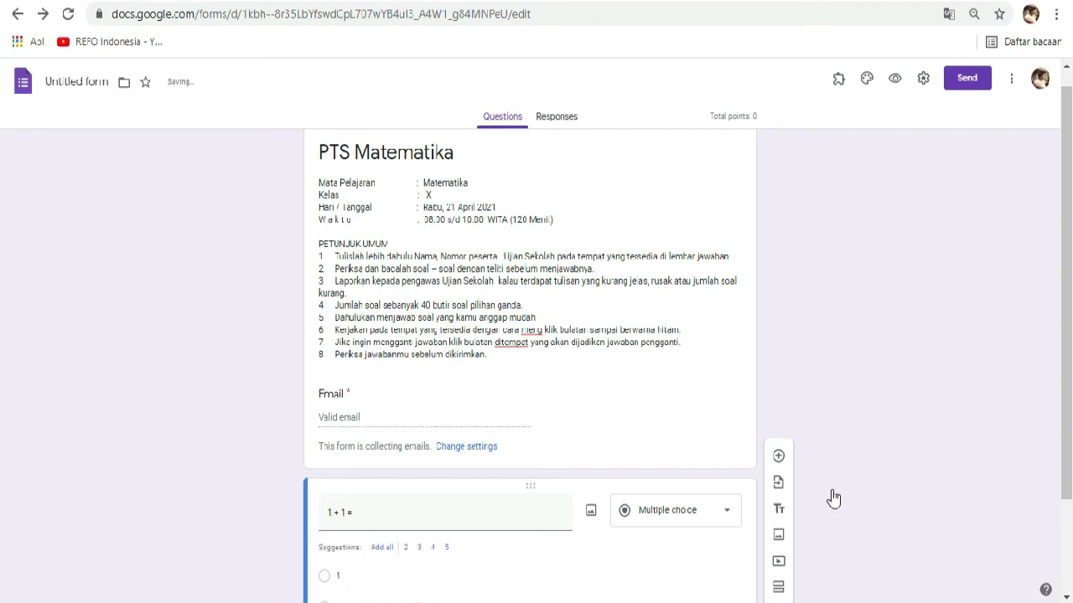
drag(1069, 382, 1070, 478)
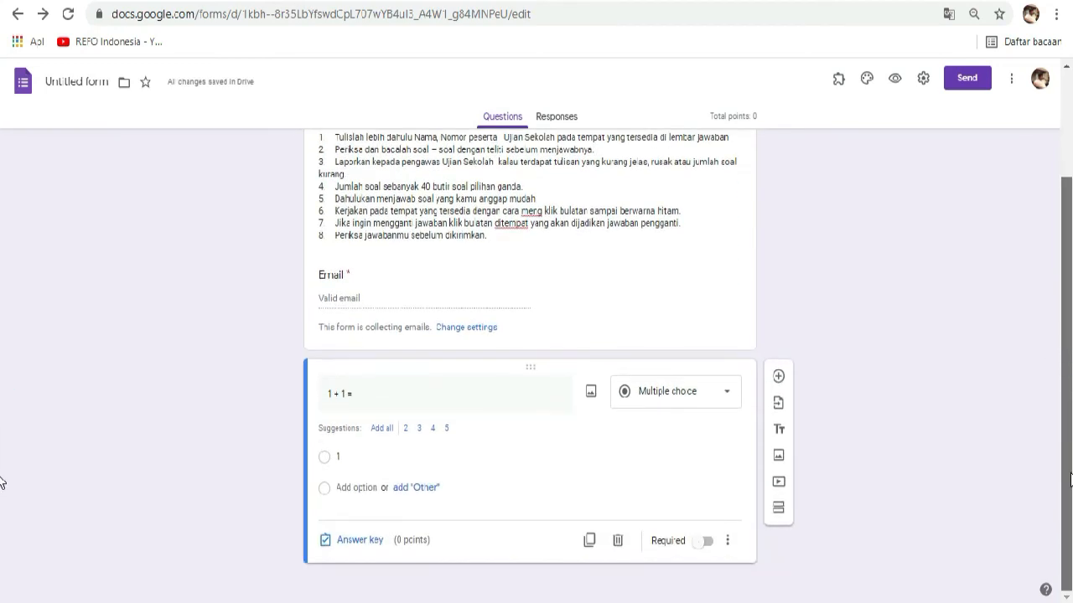
click(352, 486)
text(2)
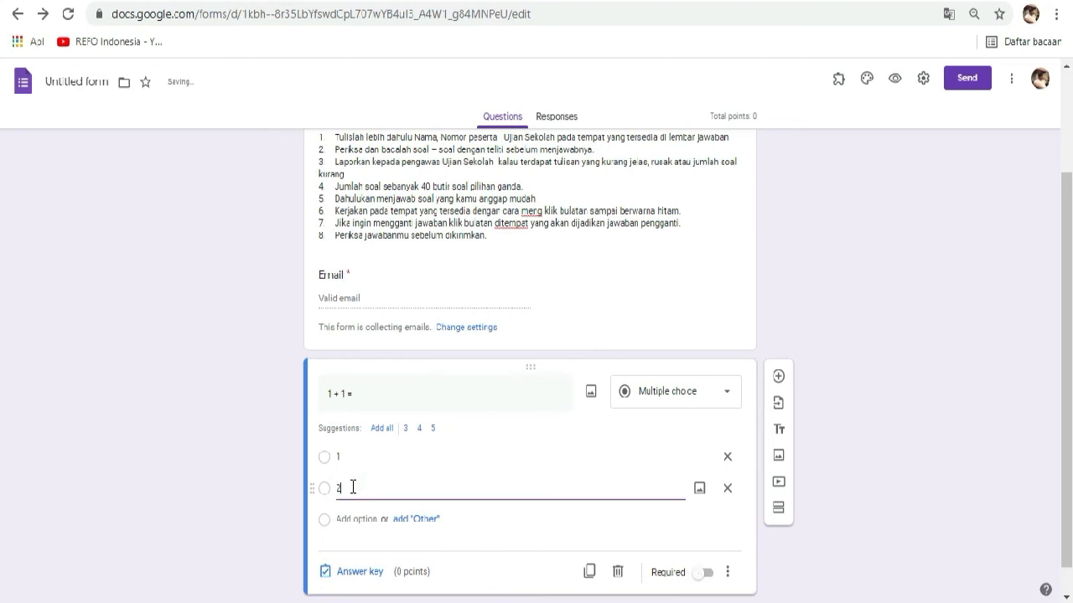
click(351, 519)
text(3)
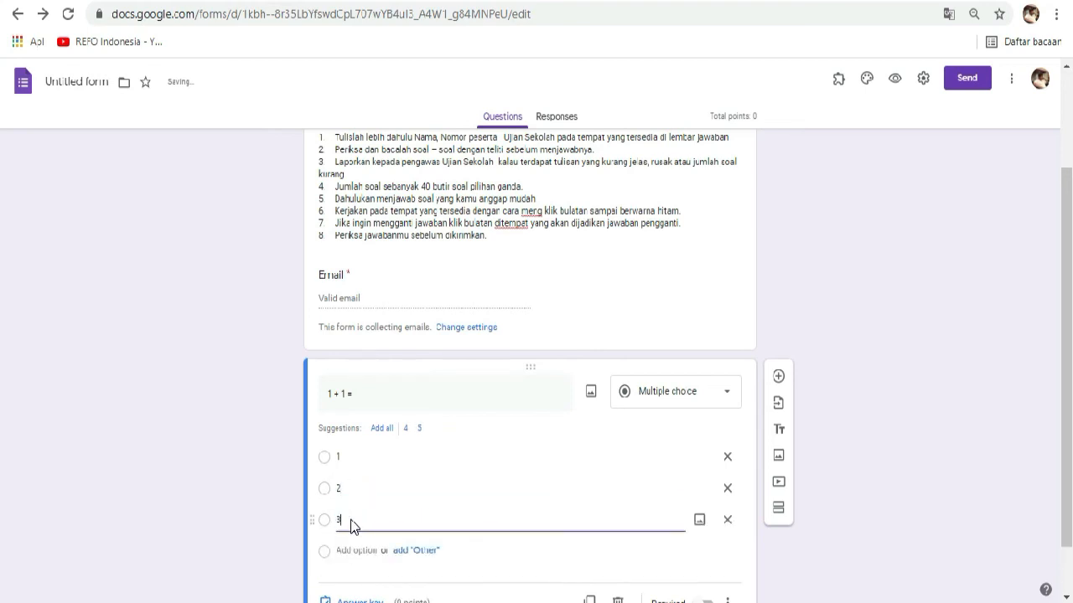
click(351, 553)
text(4)
click(849, 434)
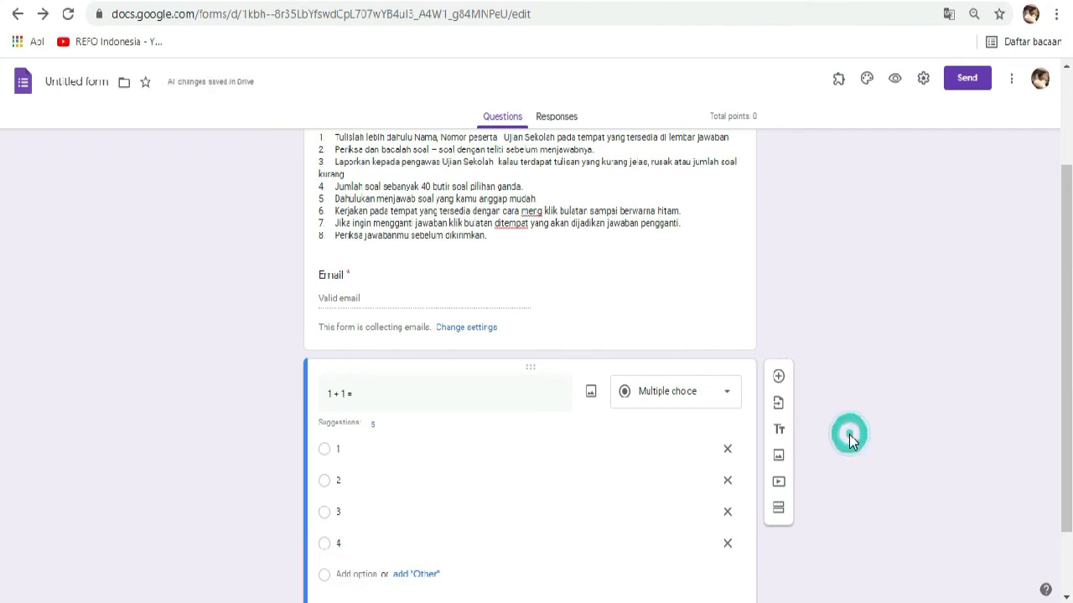
Make the first question required and set its answer key to option 2, worth 1 point.
drag(1067, 358, 1068, 419)
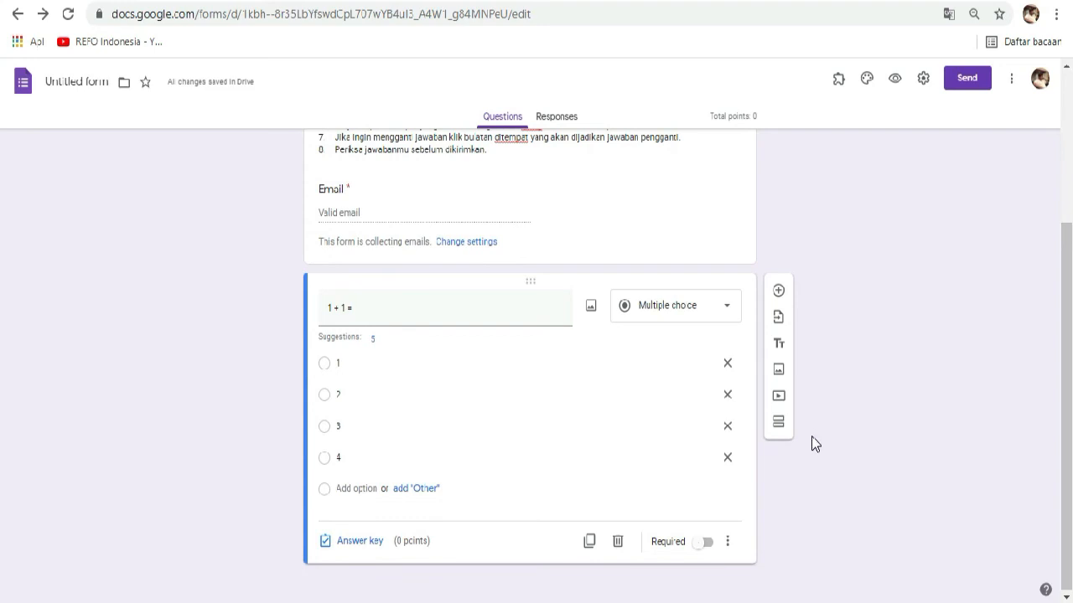
click(708, 545)
click(338, 542)
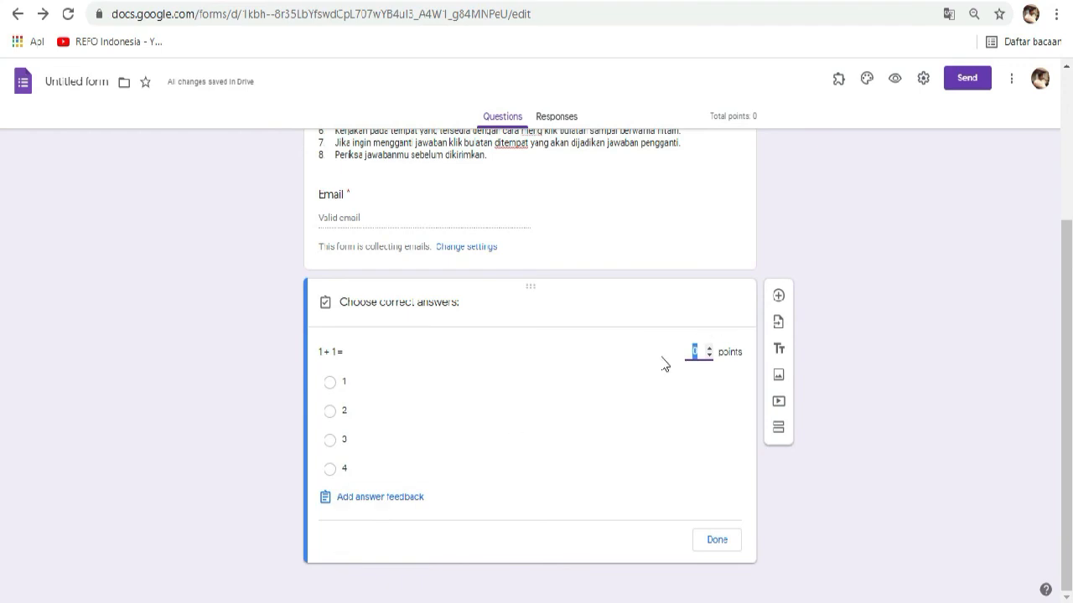
text(1)
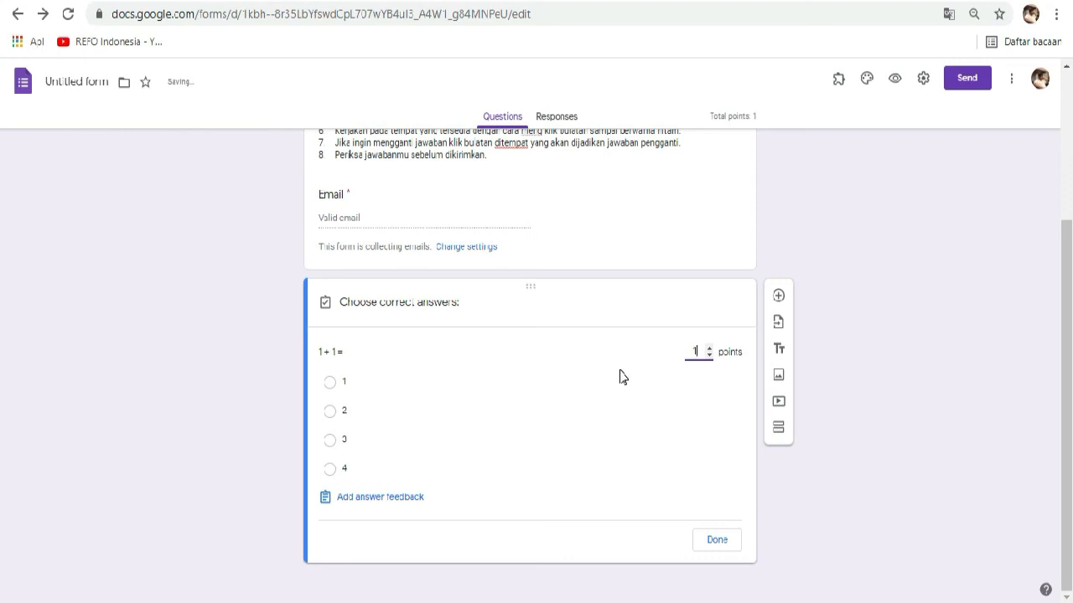
click(330, 411)
click(718, 540)
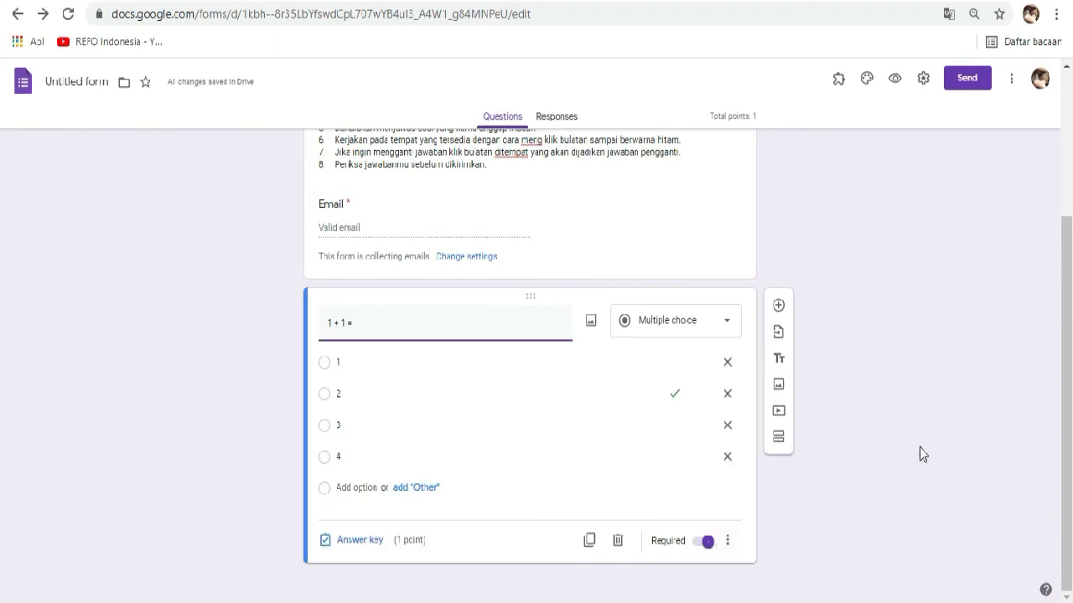
Add a new question below the first one and view the options of the Hypatia Create add-on.
click(778, 307)
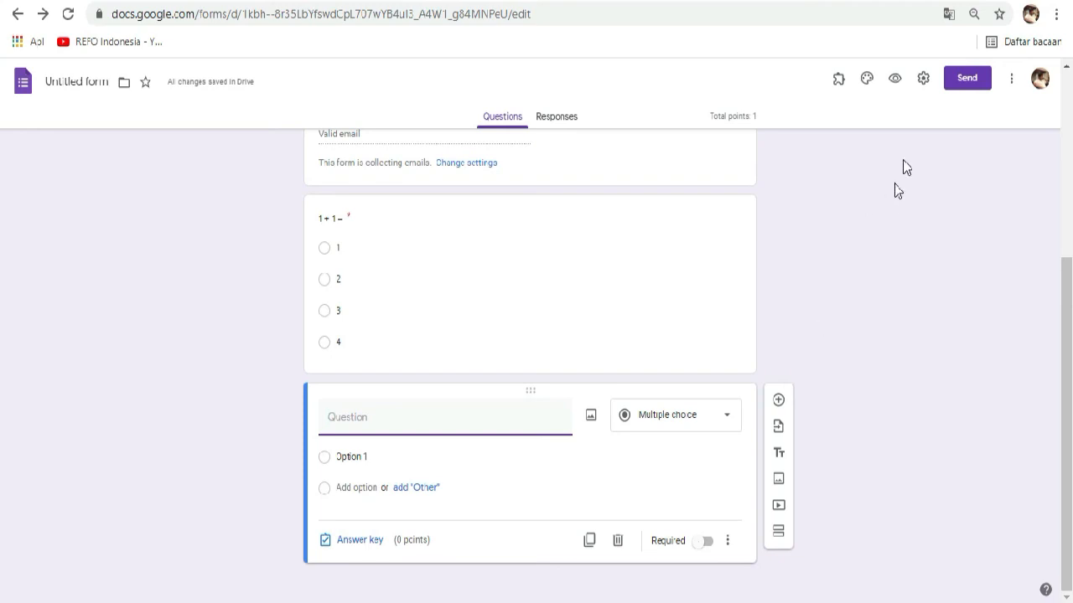
click(840, 82)
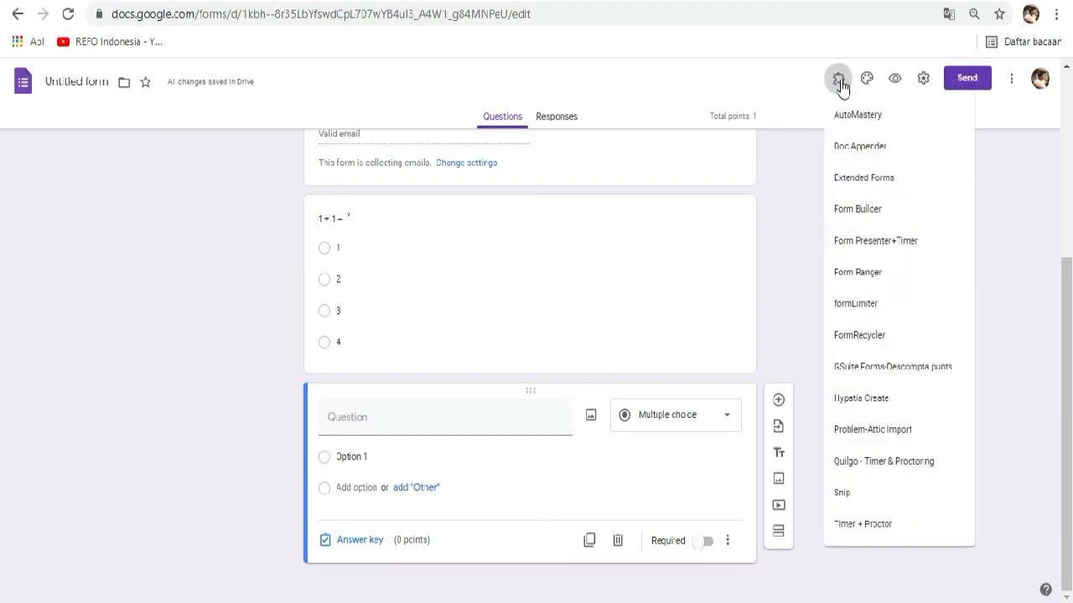
click(875, 404)
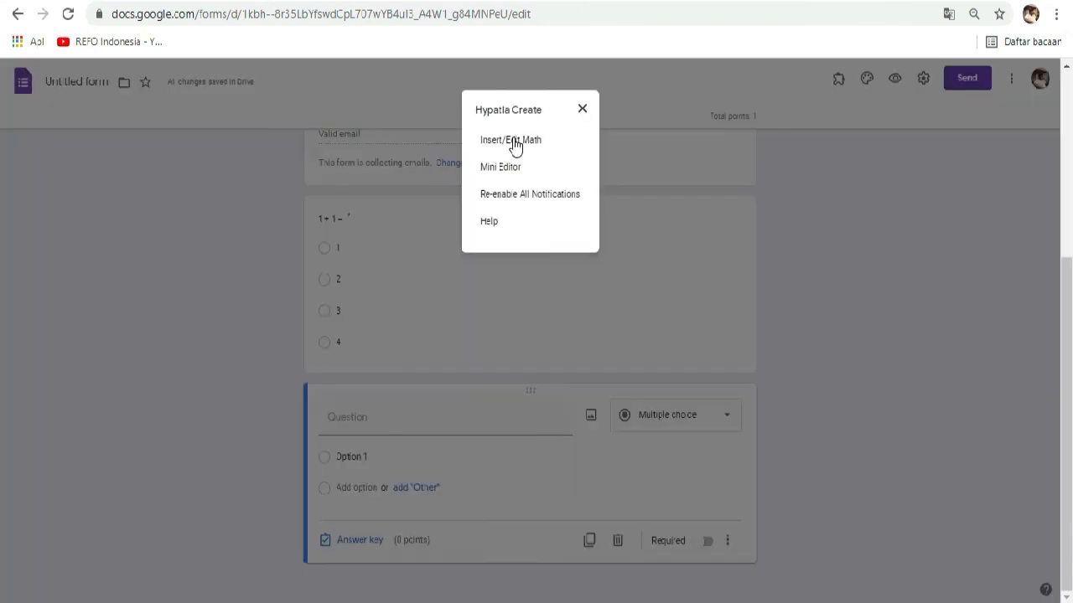
click(582, 108)
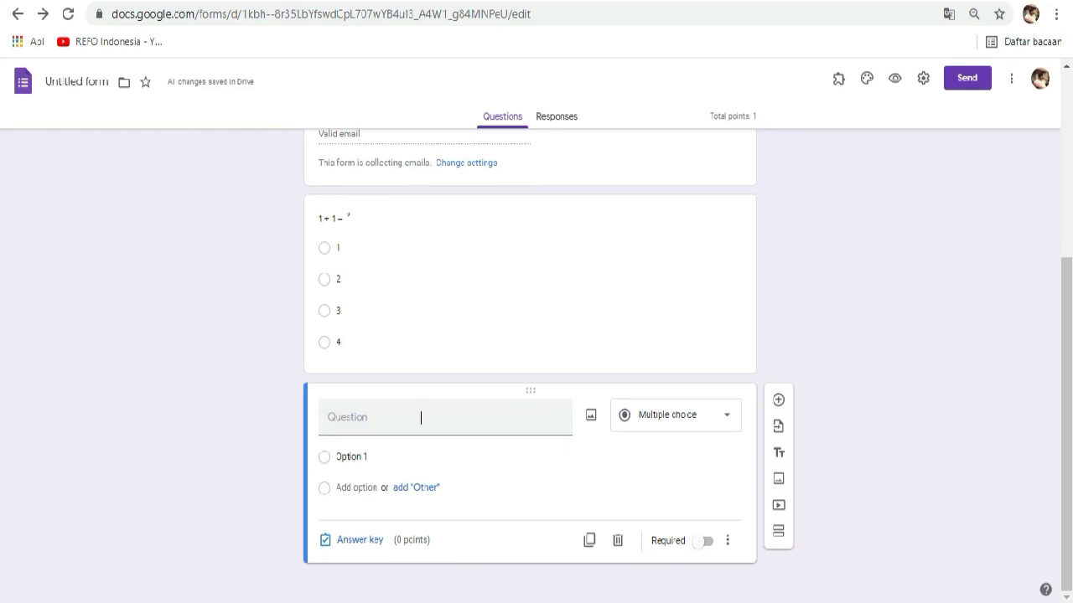
Title the second question "Soal Nomor 2", keeping it as multiple choice.
click(402, 415)
text(Soal Nomor)
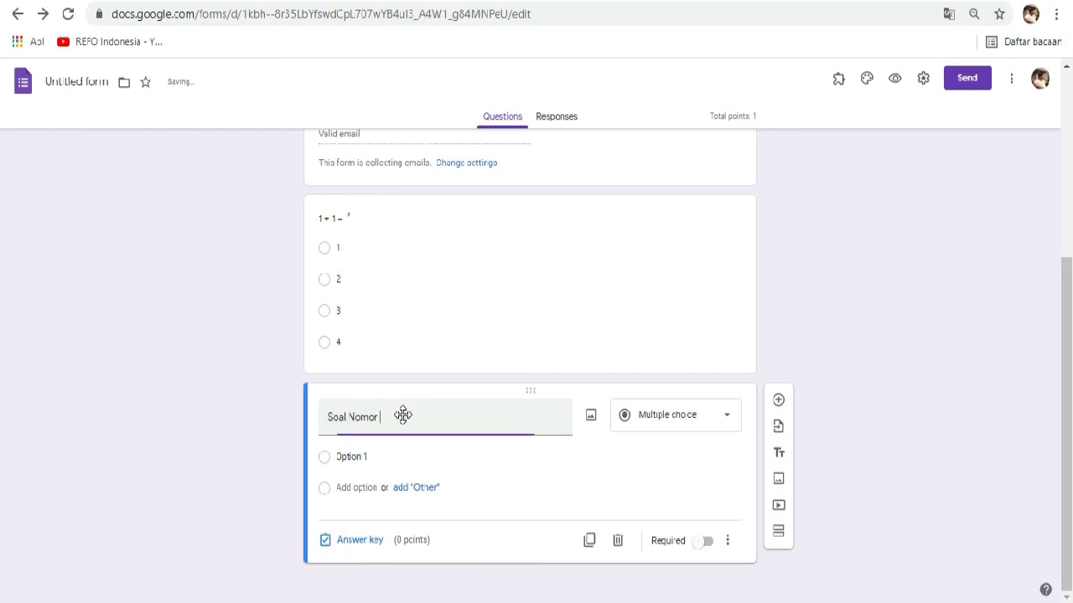
key(BackSpace)
key(BackSpace)
key(BackSpace)
key(BackSpace)
key(BackSpace)
key(BackSpace)
key(BackSpace)
key(BackSpace)
key(BackSpace)
key(BackSpace)
key(BackSpace)
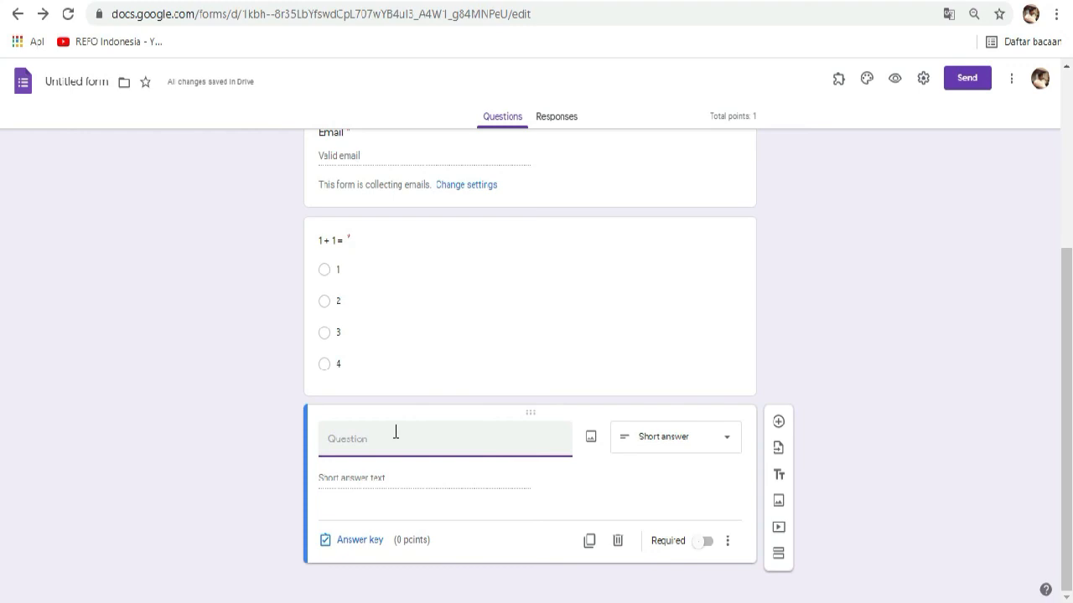
text(So)
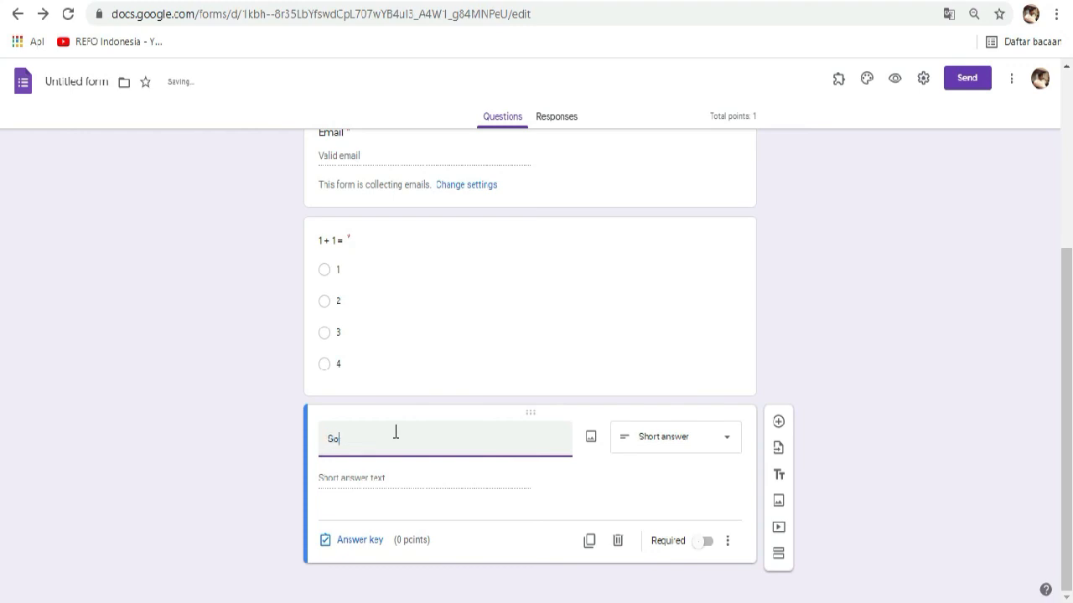
text(al Nomor 2)
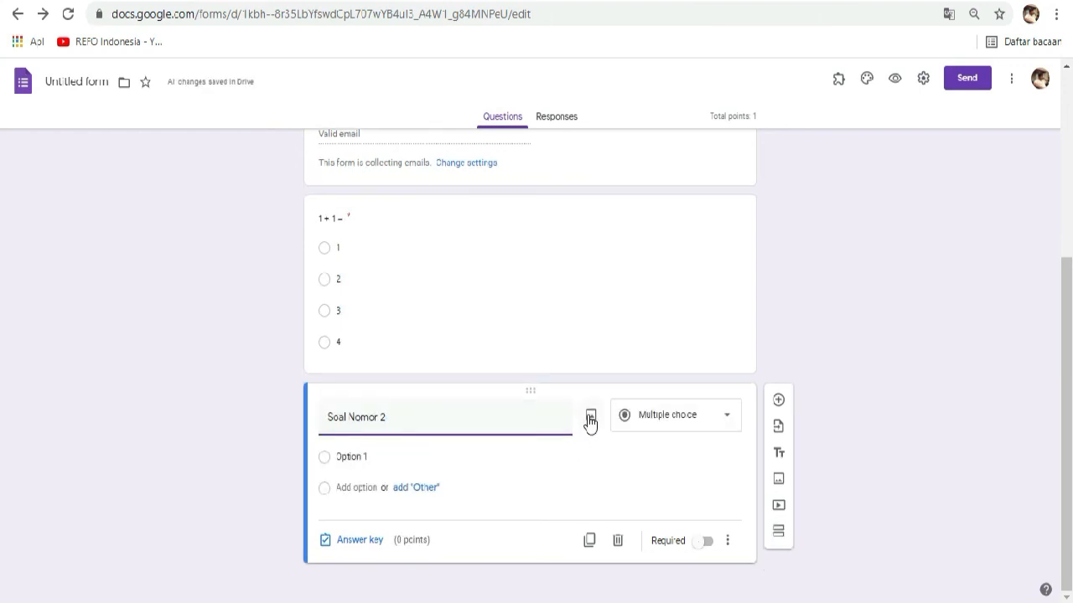
Insert the image file "soal" from the Downloads folder into the "Soal Nomor 2" question.
click(589, 419)
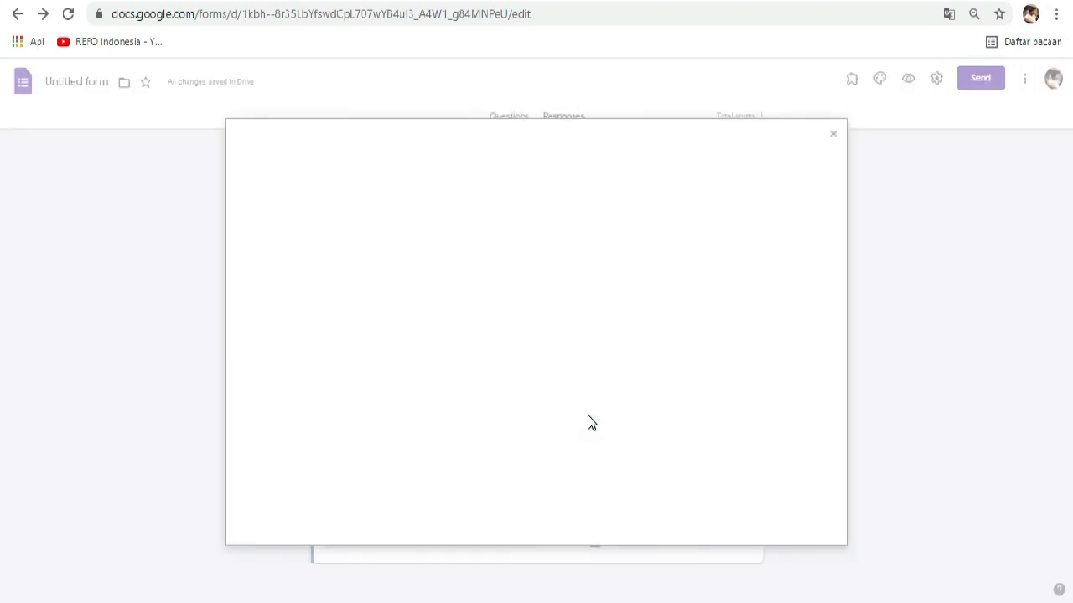
click(530, 419)
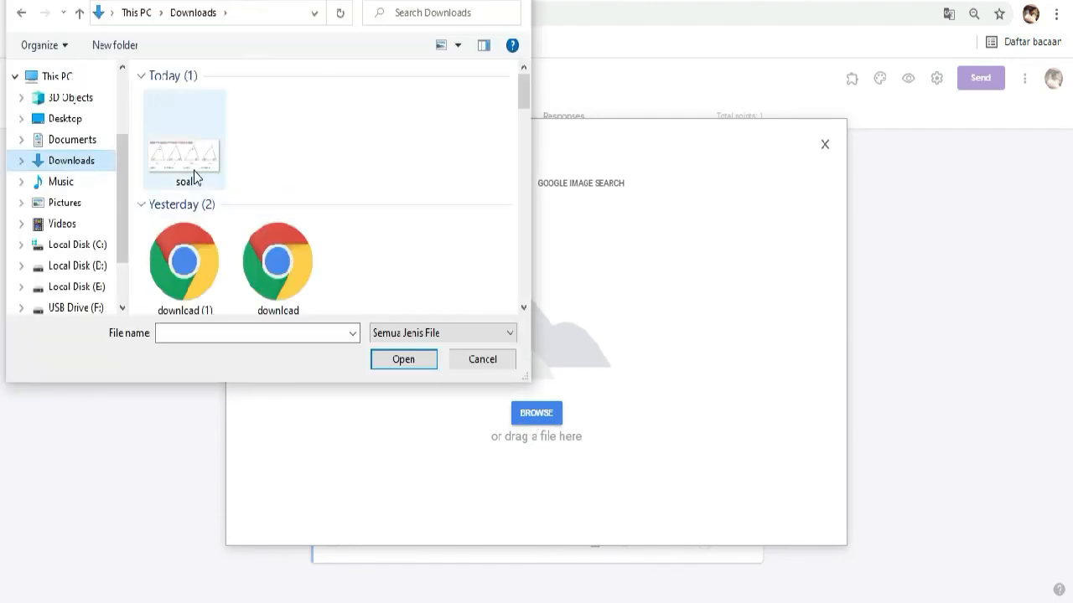
click(184, 142)
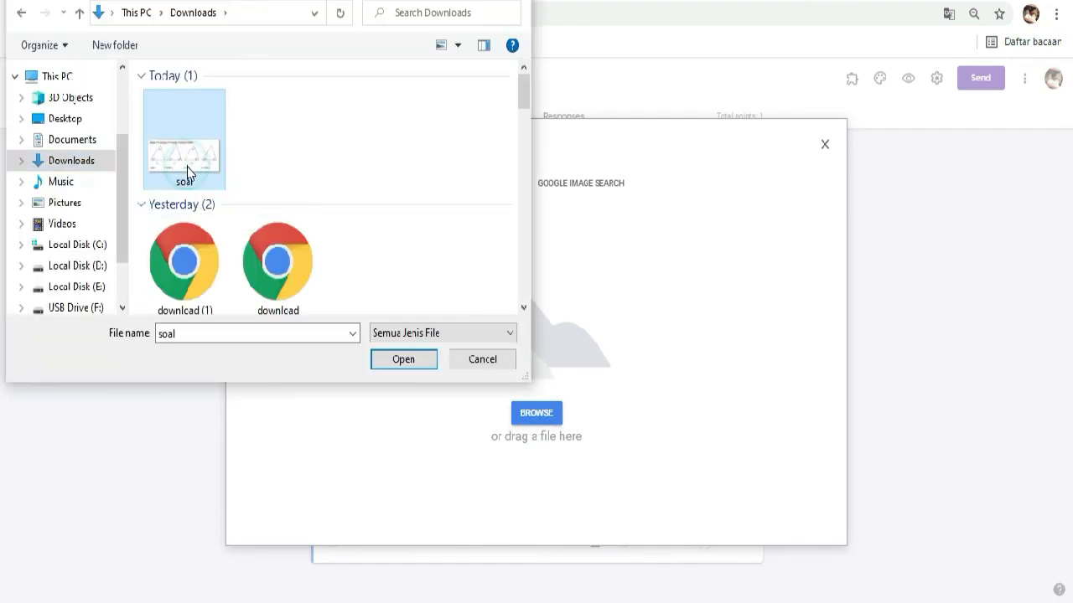
click(408, 360)
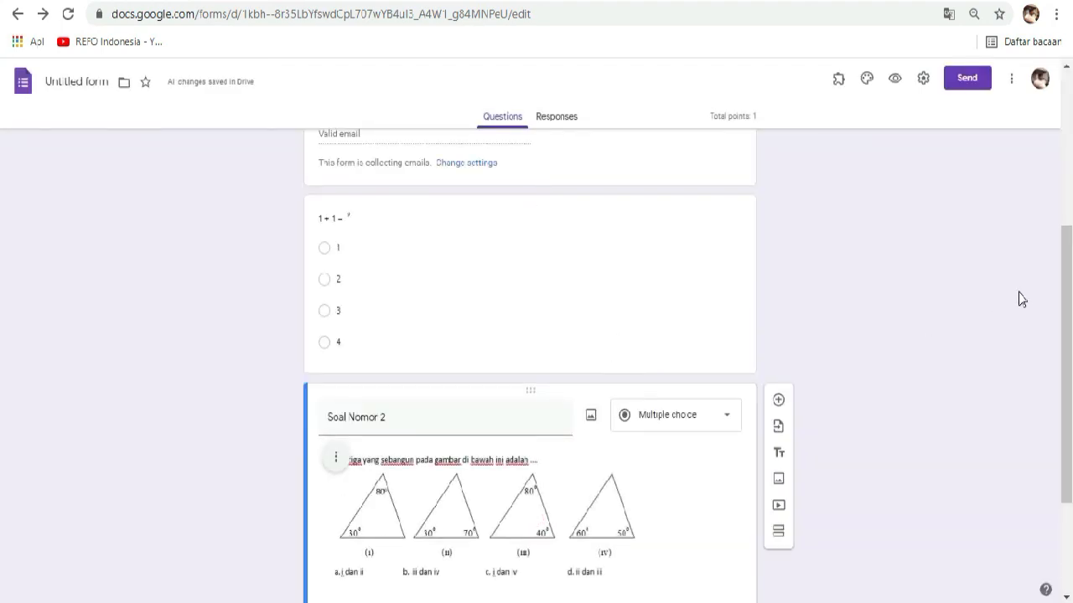
Fill in the answer options A, B, C and D for the "Soal Nomor 2" question.
scroll(366, 462, down, 2)
click(366, 462)
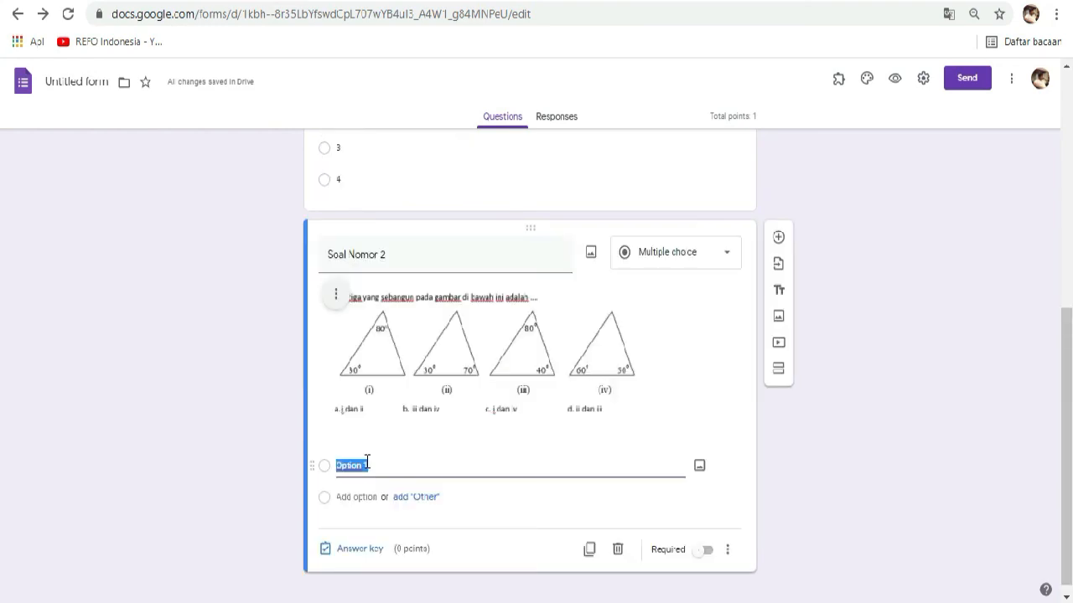
text(A)
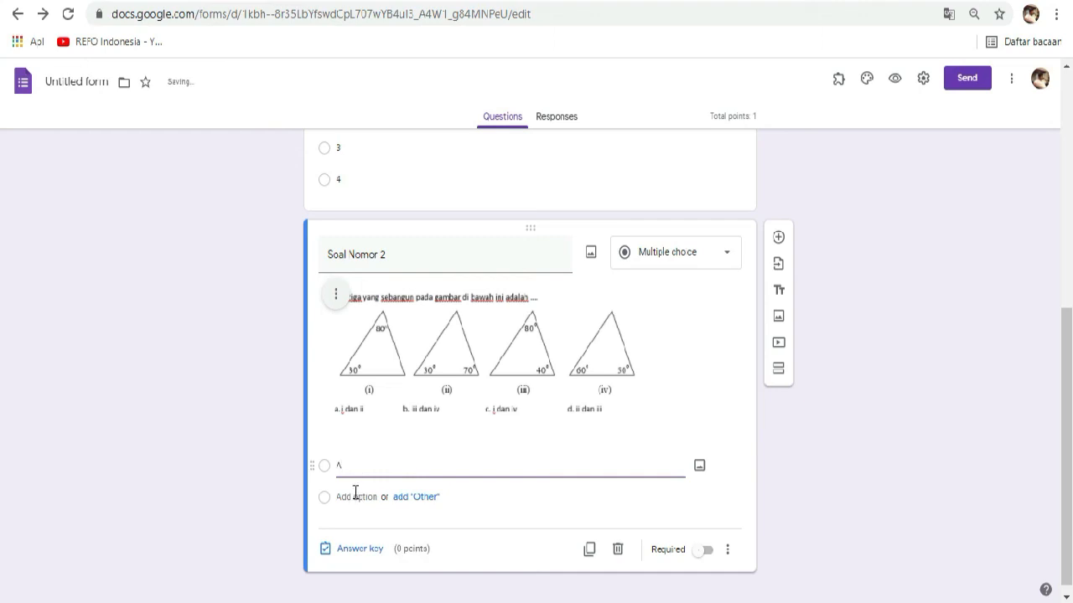
click(356, 496)
text(B)
click(353, 528)
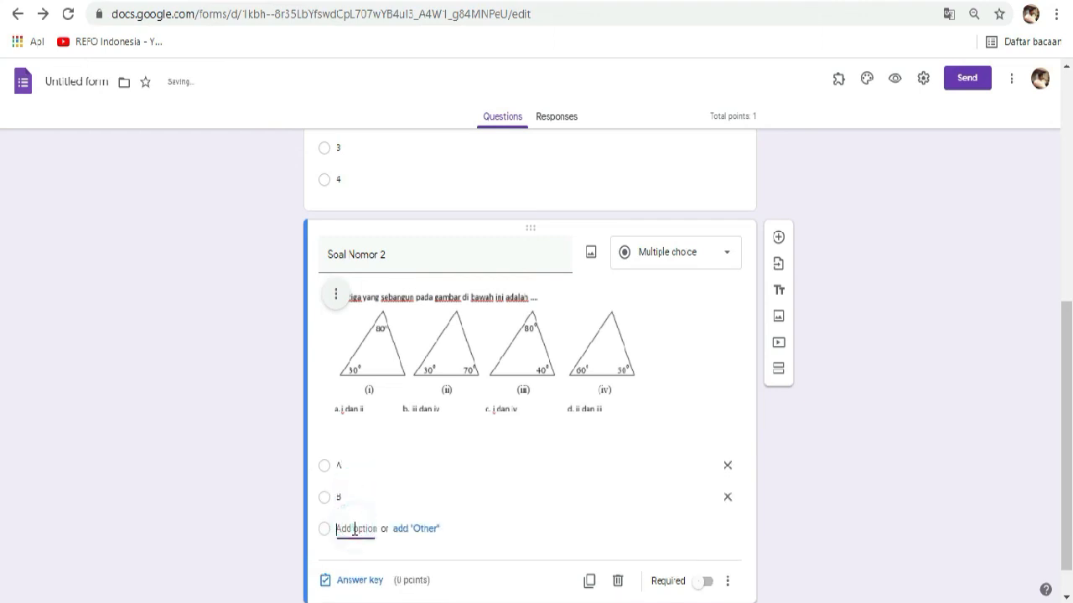
text(C)
click(350, 561)
text(D)
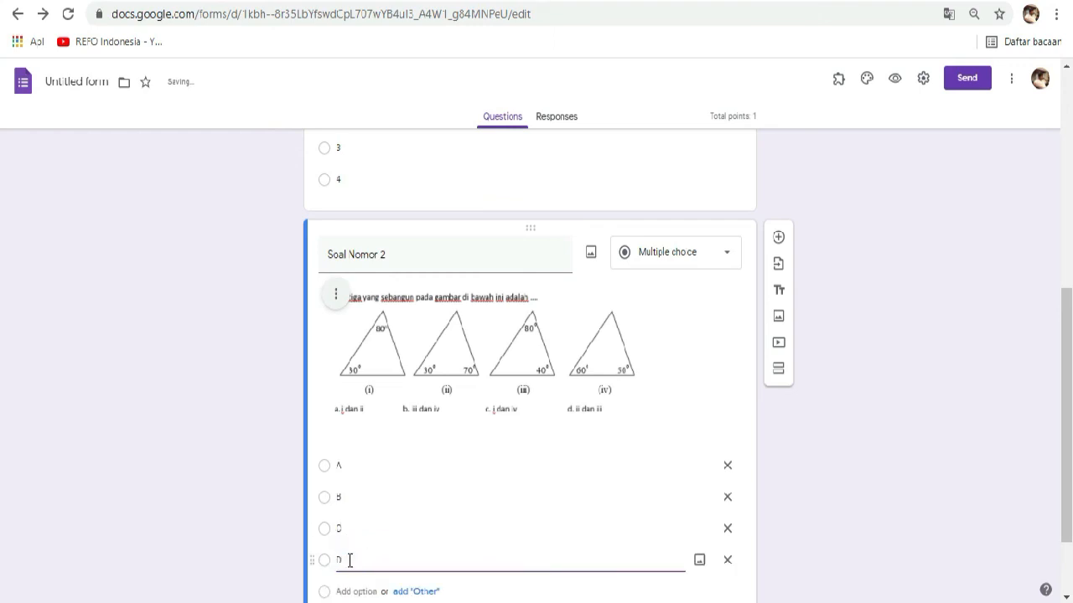
click(818, 466)
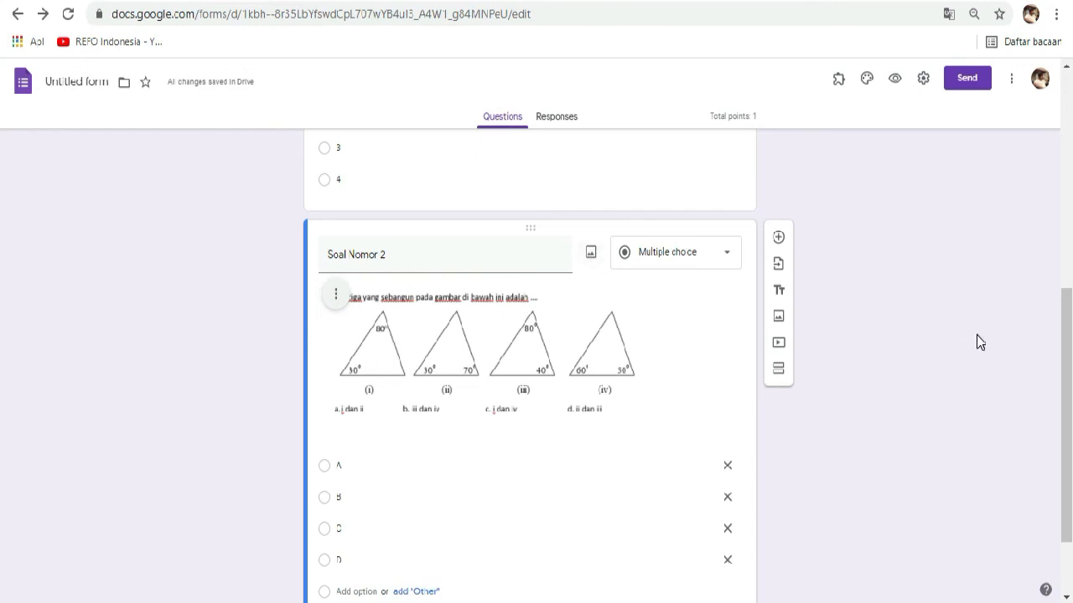
Set the answer key of "Soal Nomor 2" to option A, worth 1 point, and make the question required.
scroll(1017, 327, down, 1)
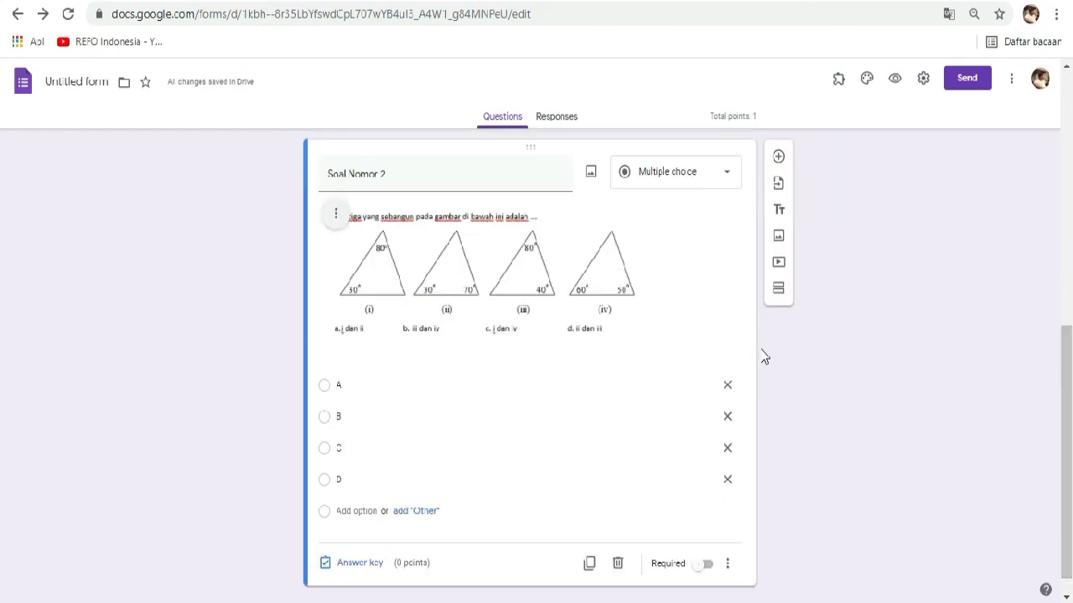
click(358, 563)
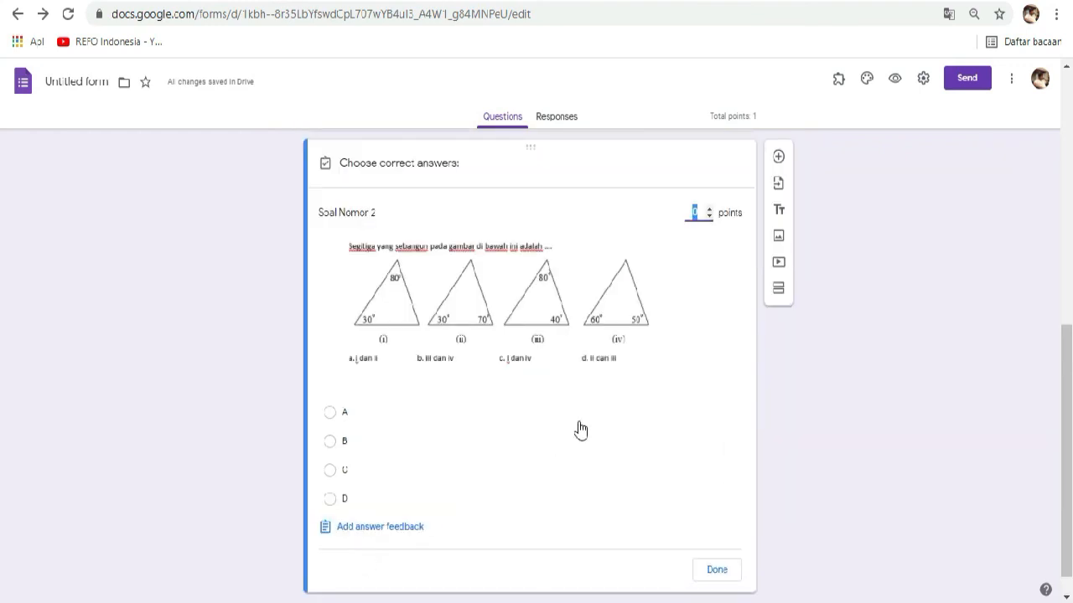
text(1)
click(331, 412)
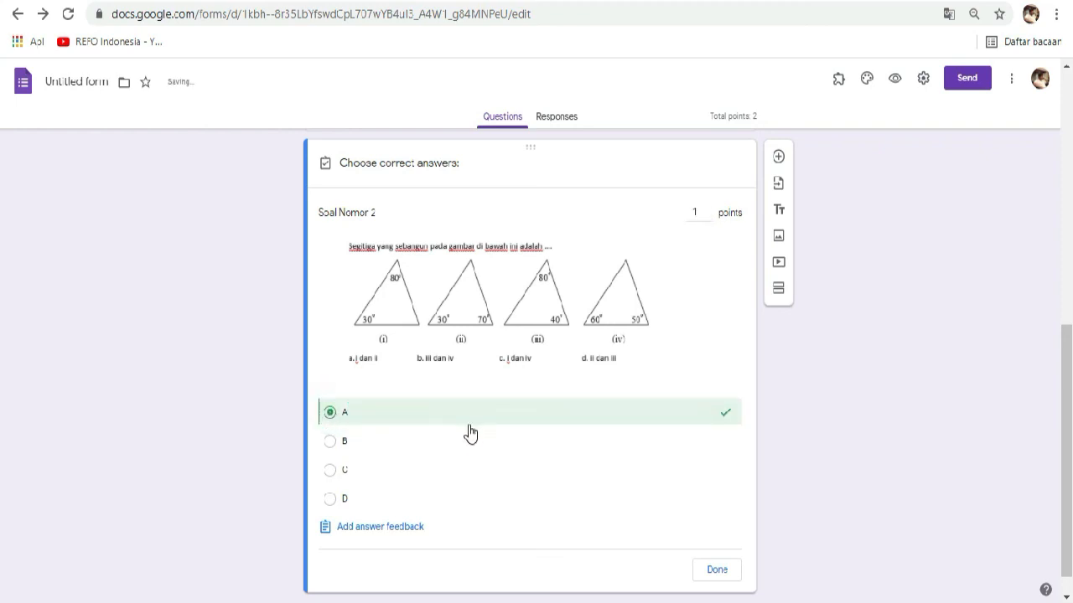
click(717, 569)
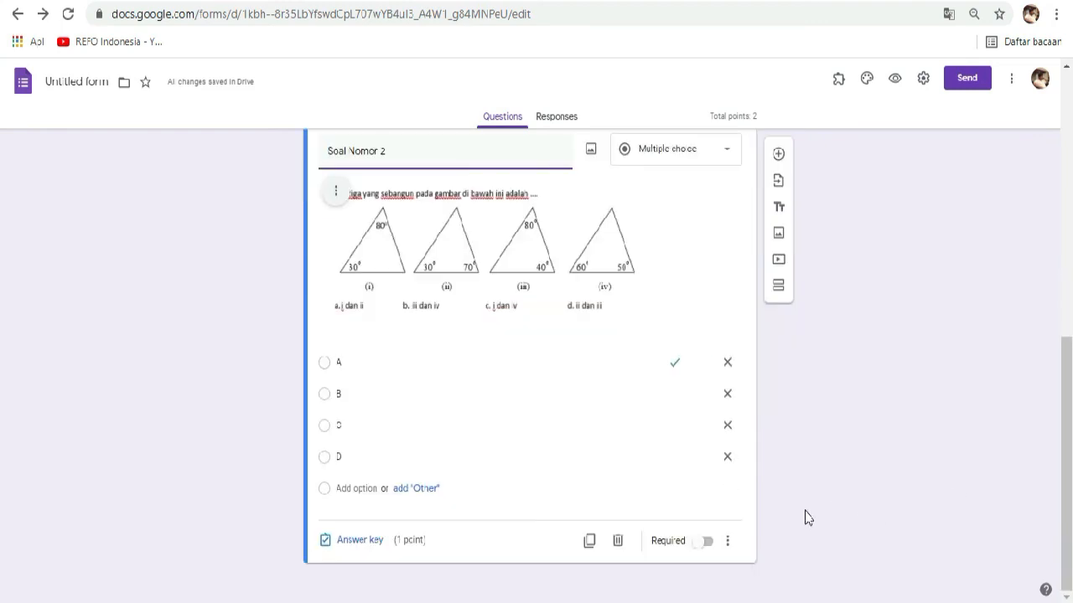
click(706, 542)
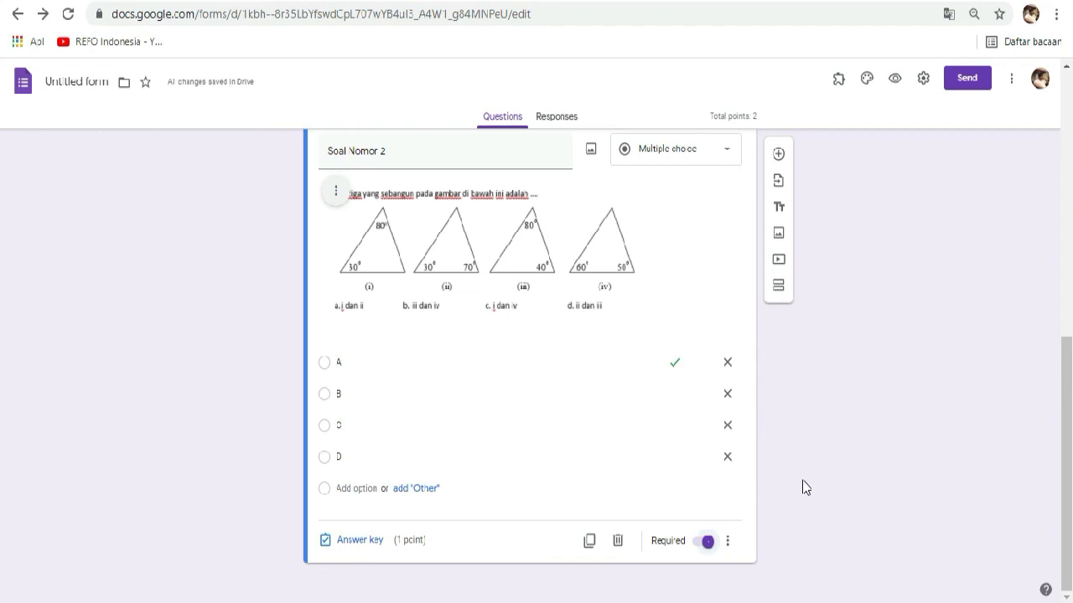
Upload the image file "kop" from the Downloads folder as the form's header and set the theme color to green.
scroll(802, 488, up, 10)
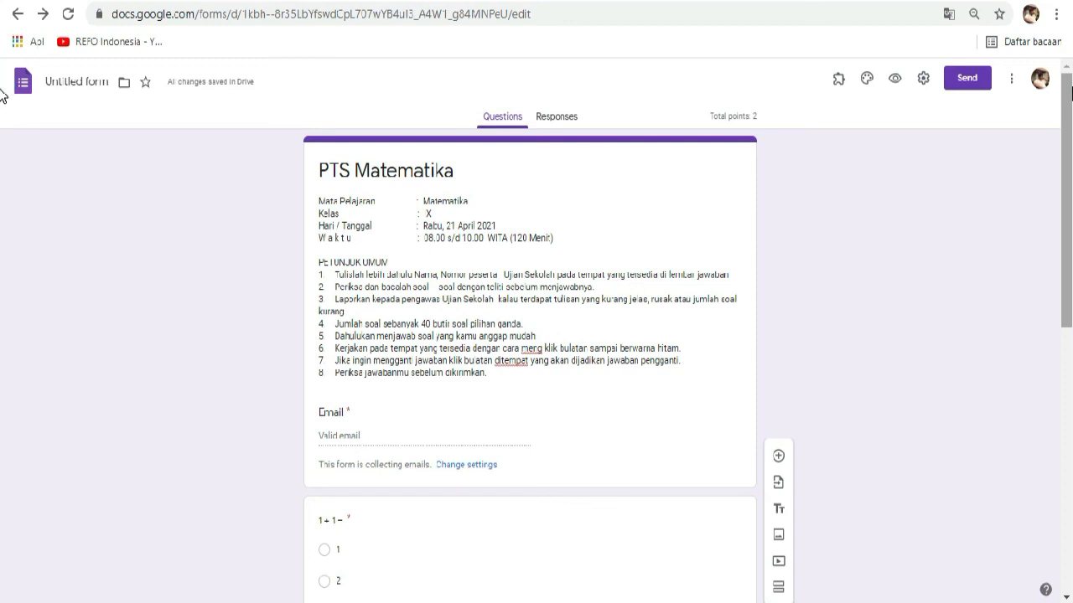
click(867, 84)
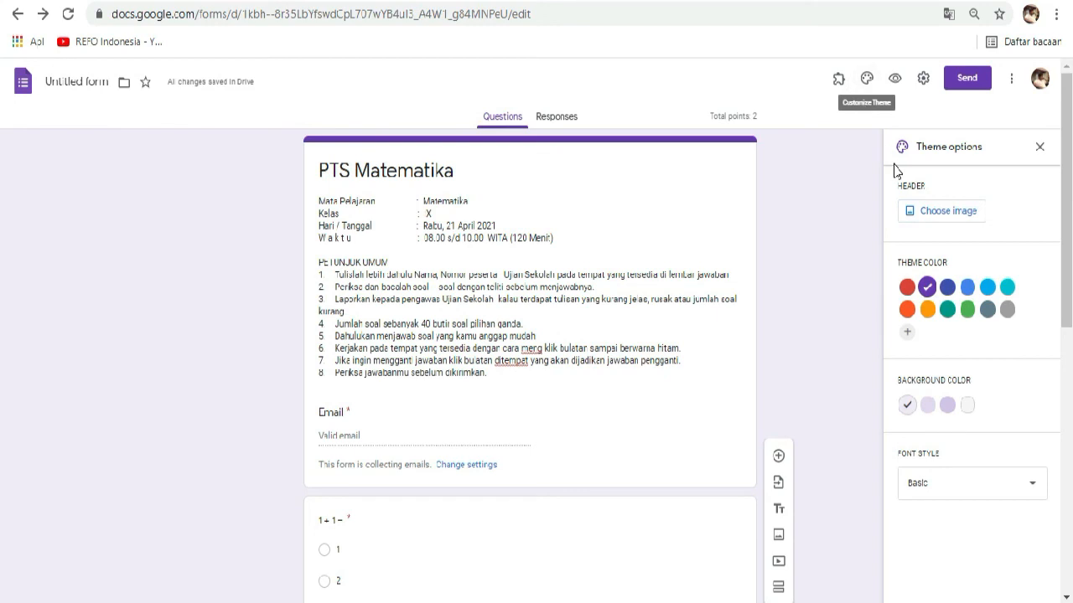
click(939, 213)
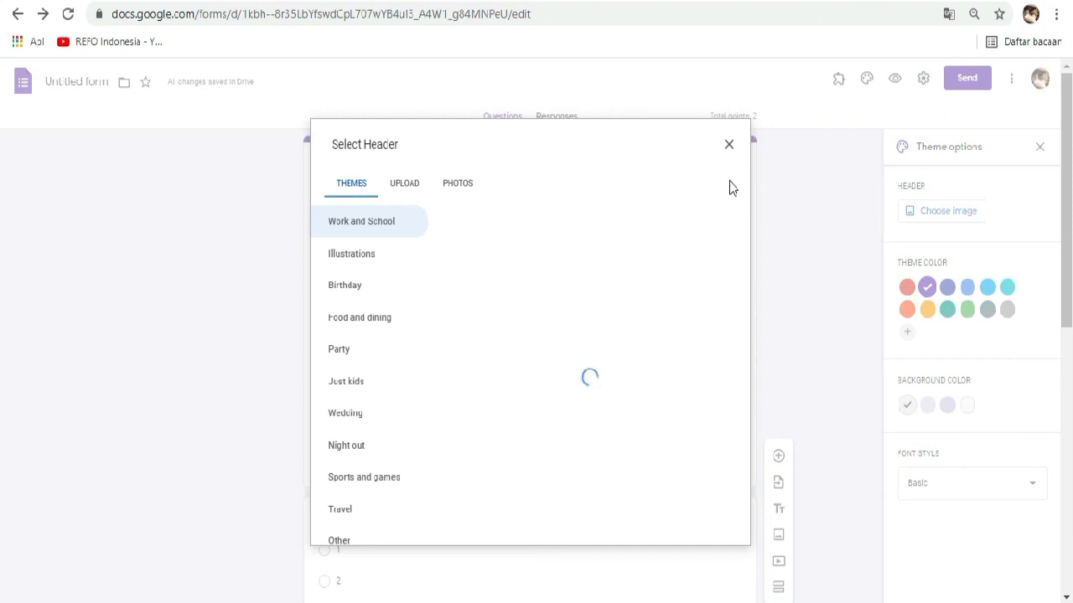
click(410, 187)
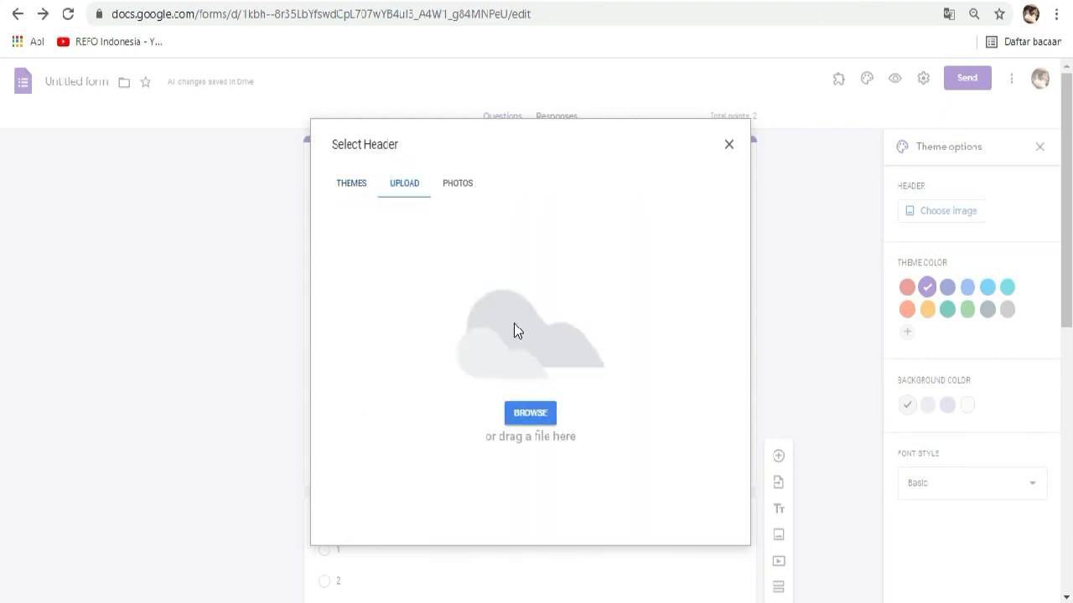
click(534, 412)
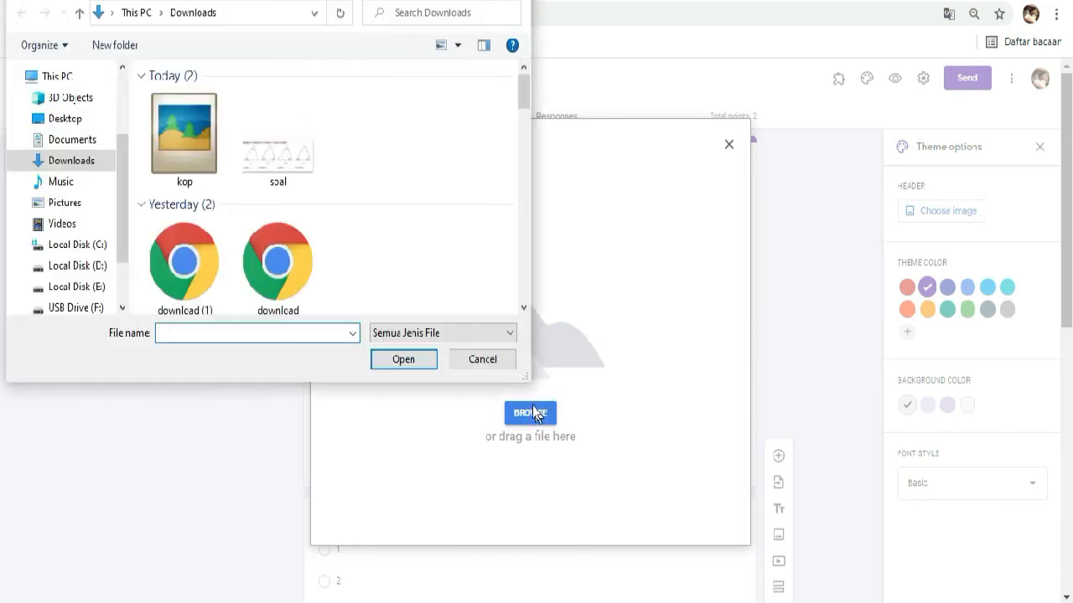
double_click(186, 160)
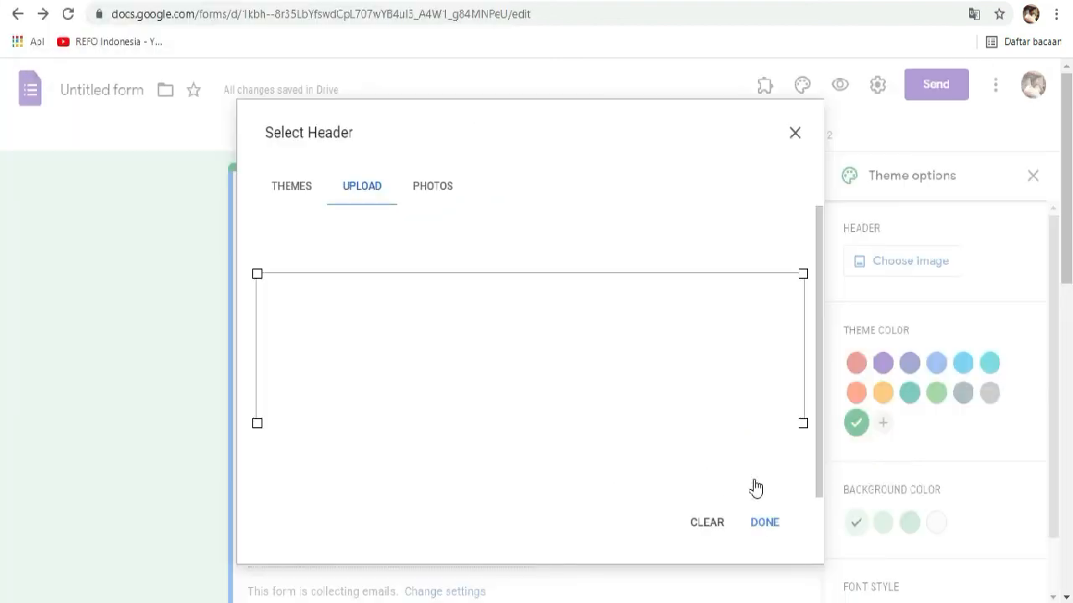
click(766, 521)
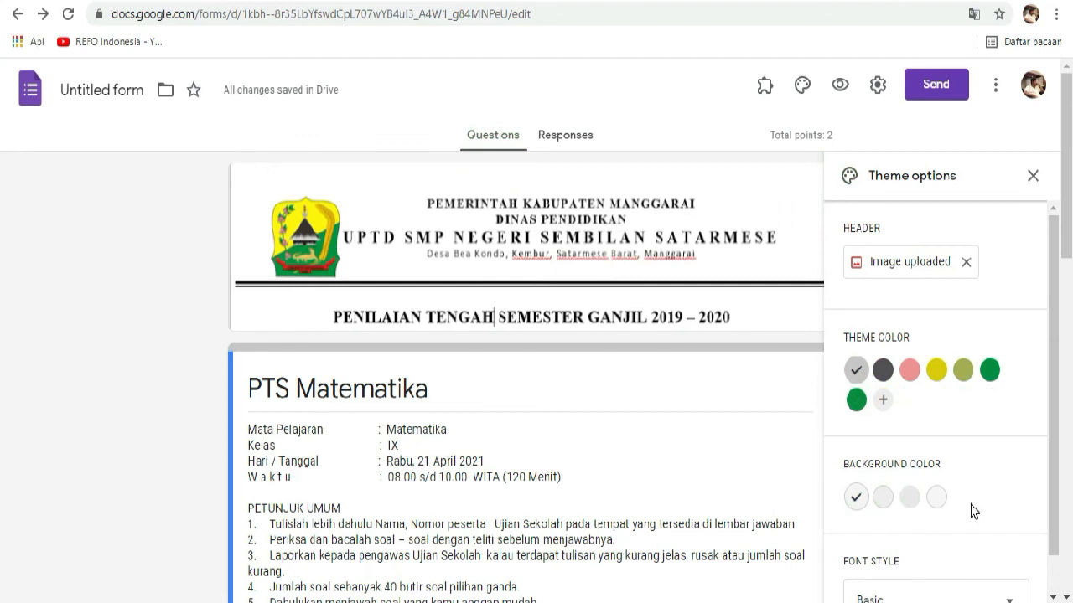
click(991, 376)
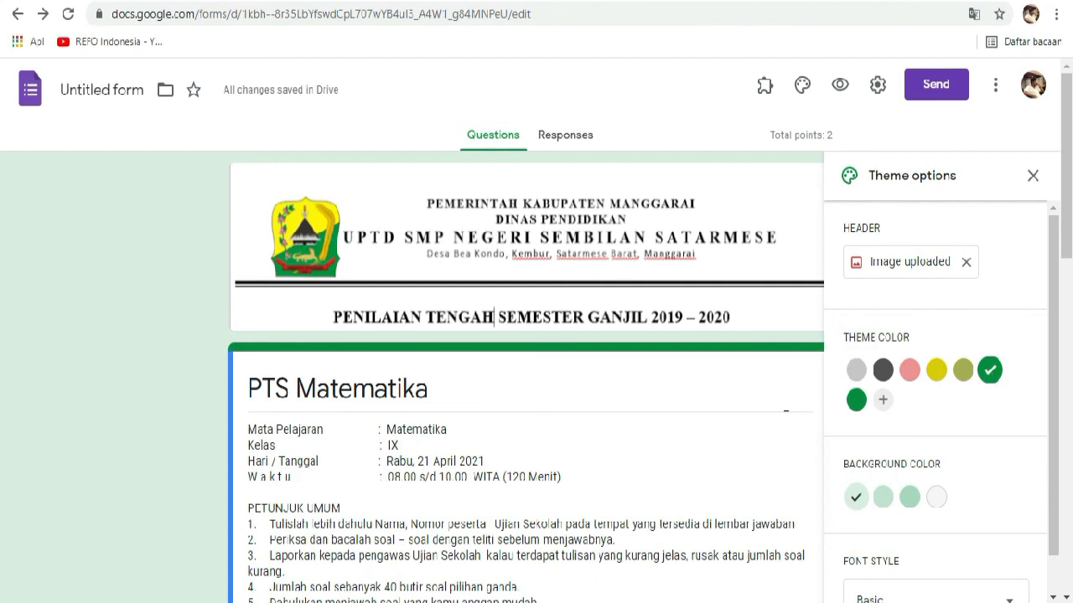
click(783, 403)
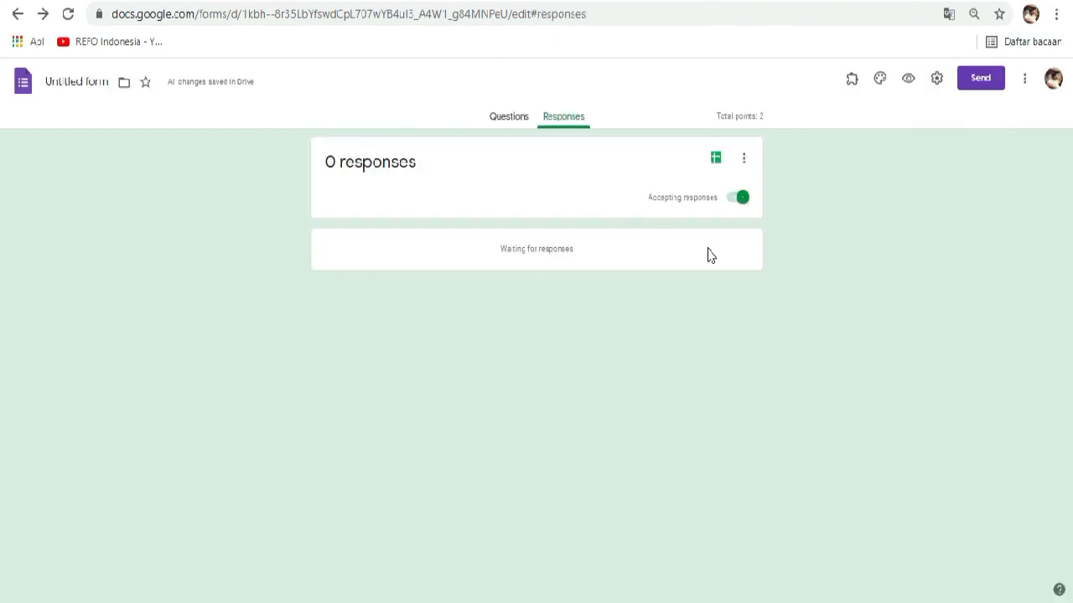
Switch off accepting responses to enter an exam-closed message ("Ujian telah ditutup") with the contact's phone number for respondents, and switch accepting back on.
click(734, 200)
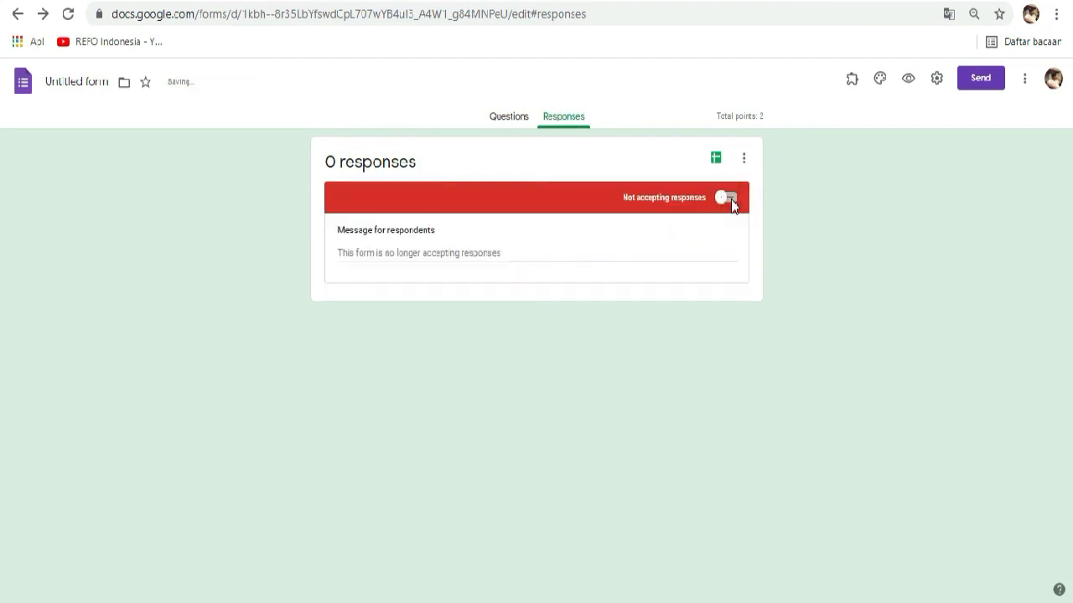
click(439, 254)
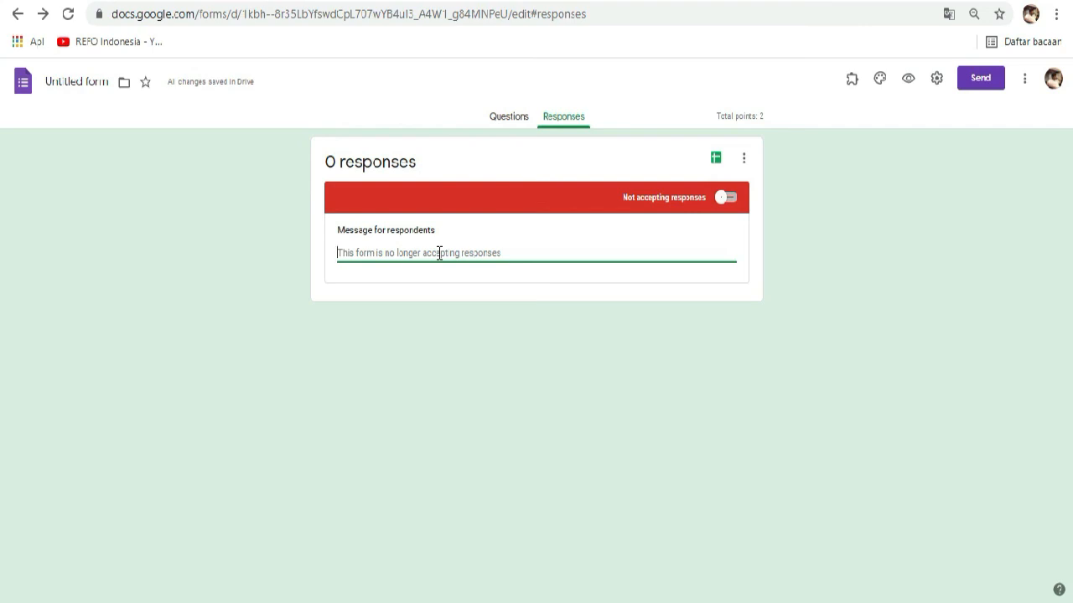
key(ctrl+v)
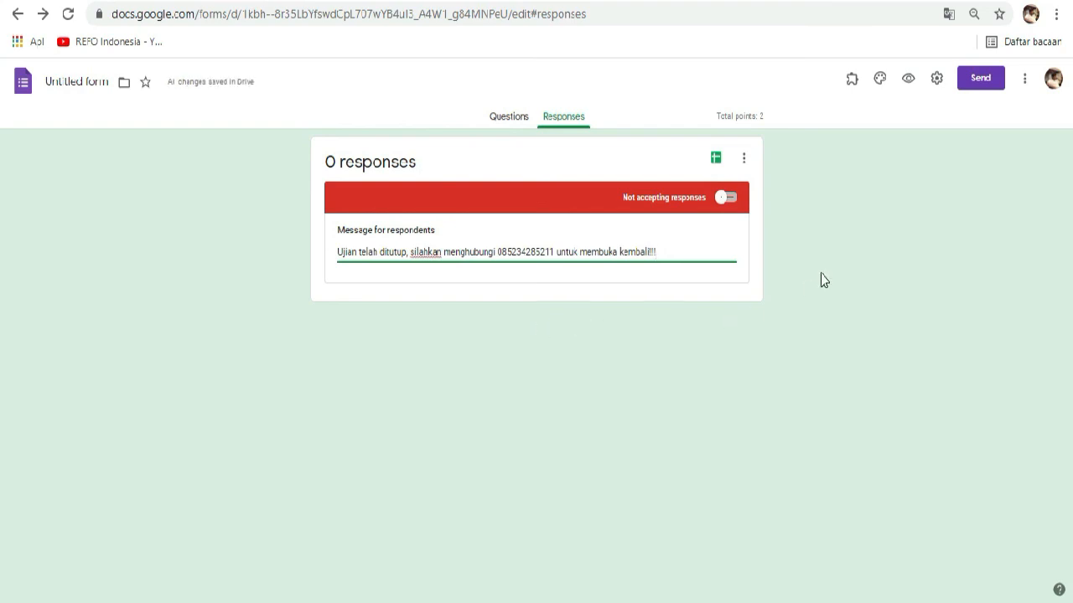
click(726, 200)
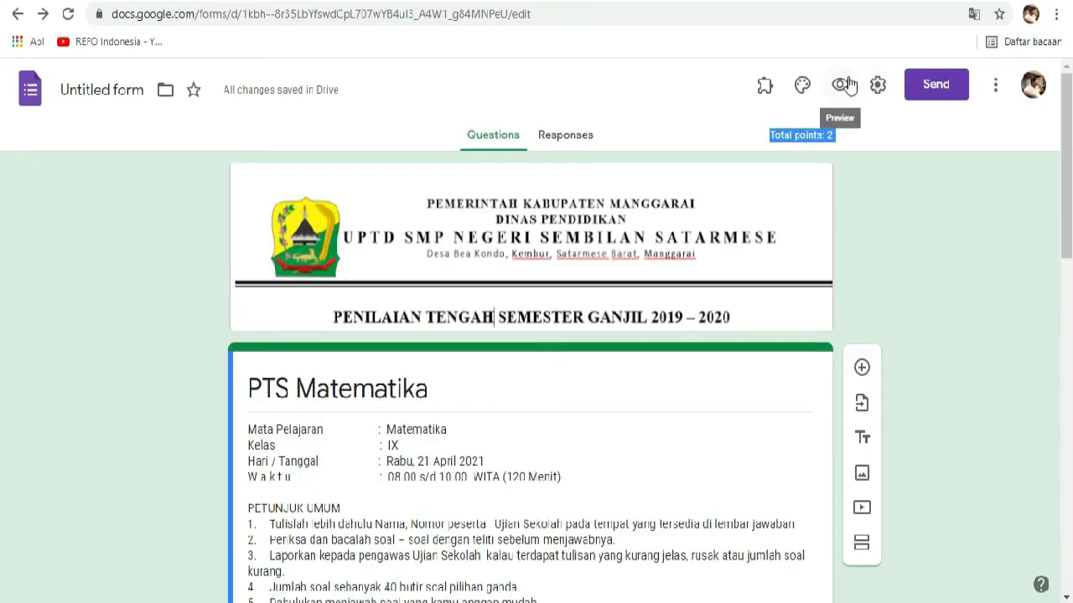
Preview the "PTS Matematika" form as respondents see it and look through its content.
key(ctrl+plus)
click(839, 84)
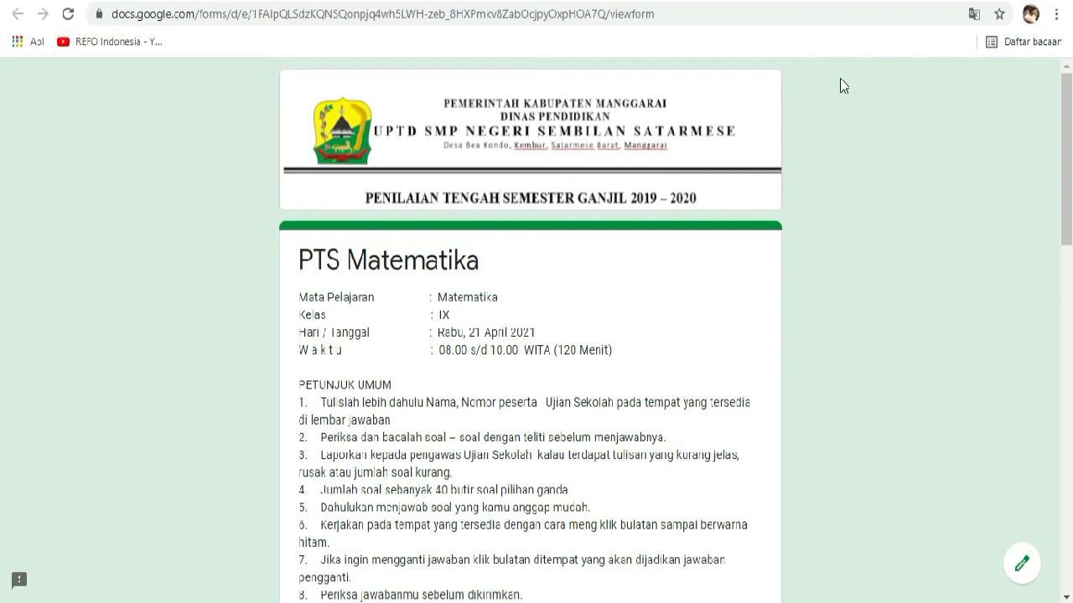
drag(1062, 124, 1069, 223)
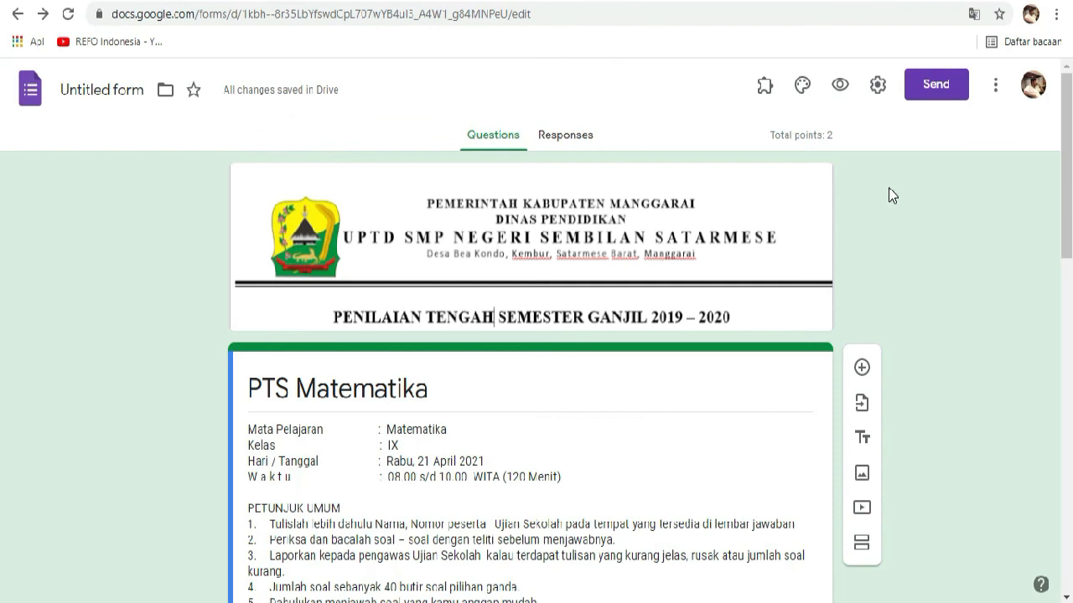
Copy a shortened link for sharing the "PTS Matematika" form and close the send options.
click(921, 97)
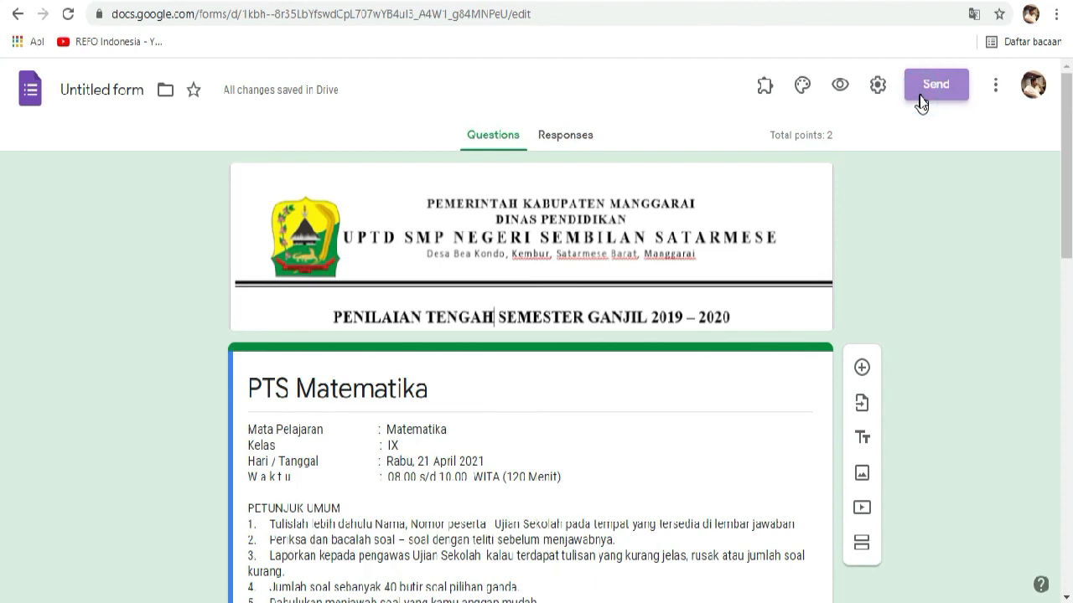
click(470, 223)
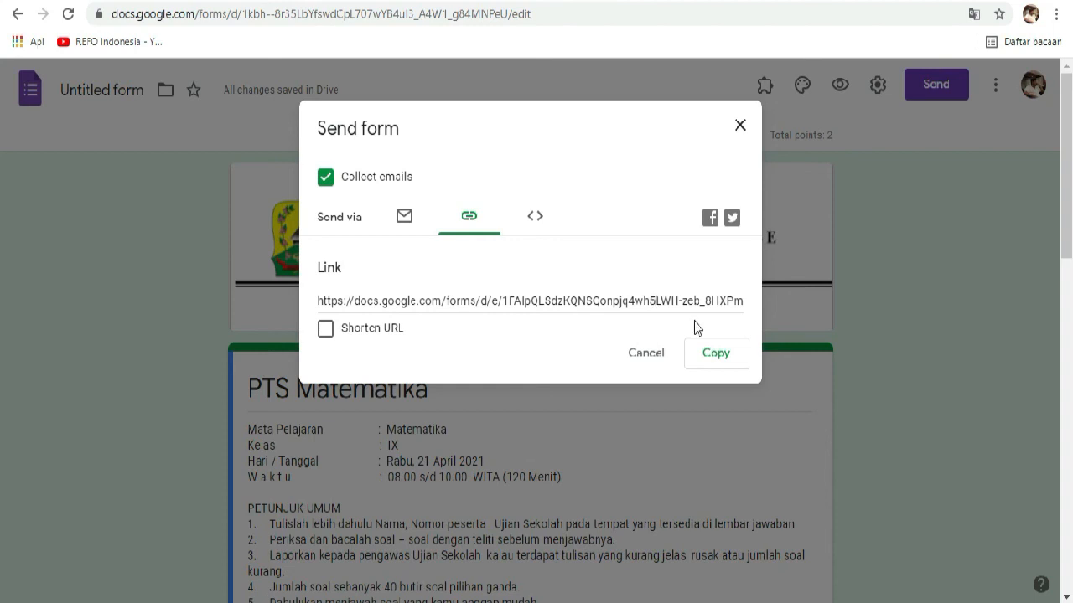
click(326, 329)
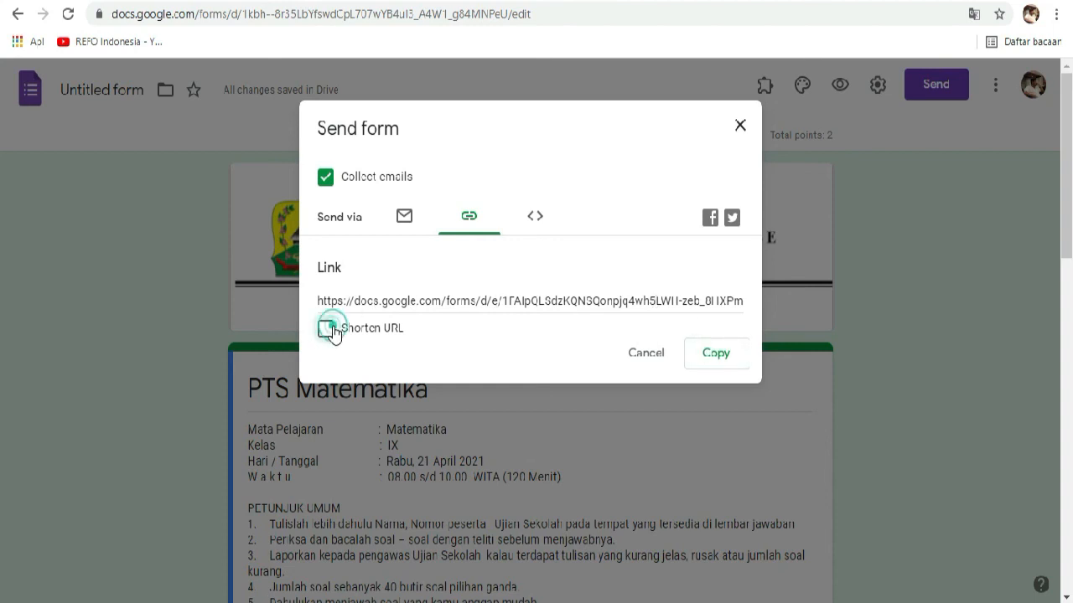
click(715, 363)
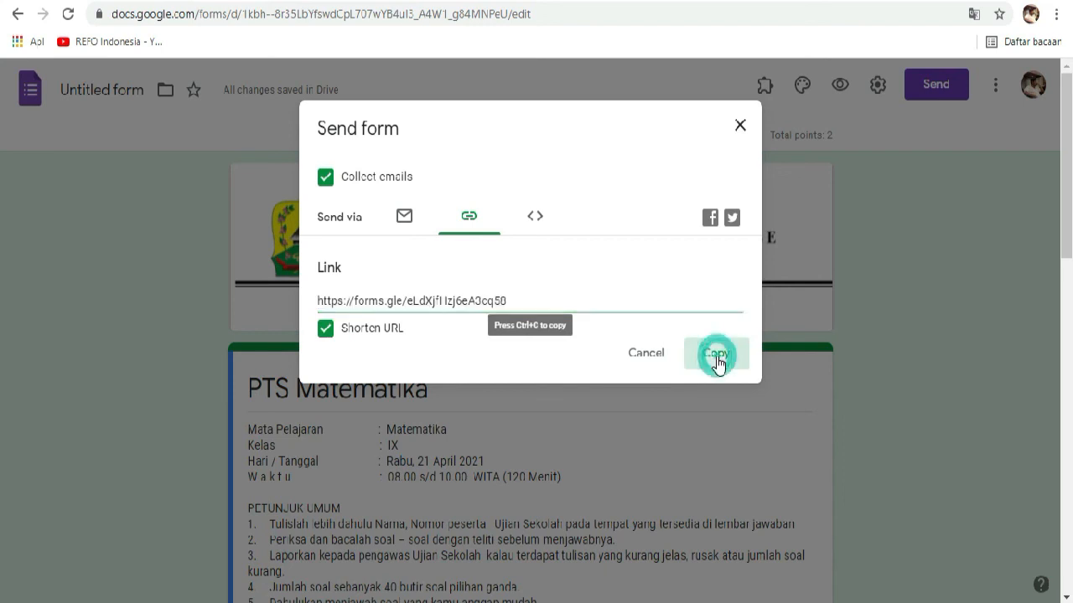
click(739, 130)
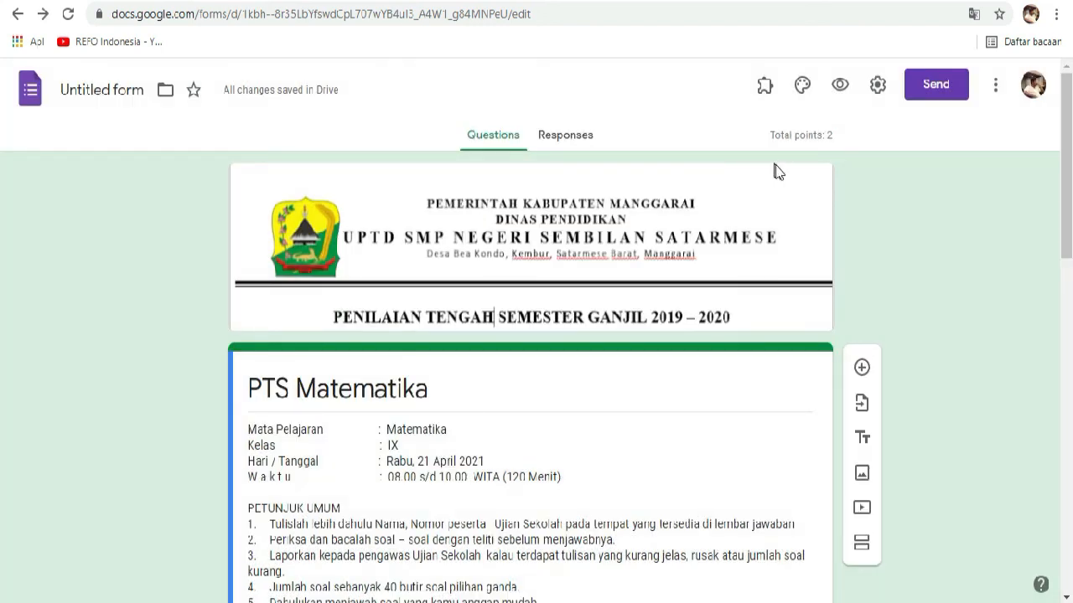